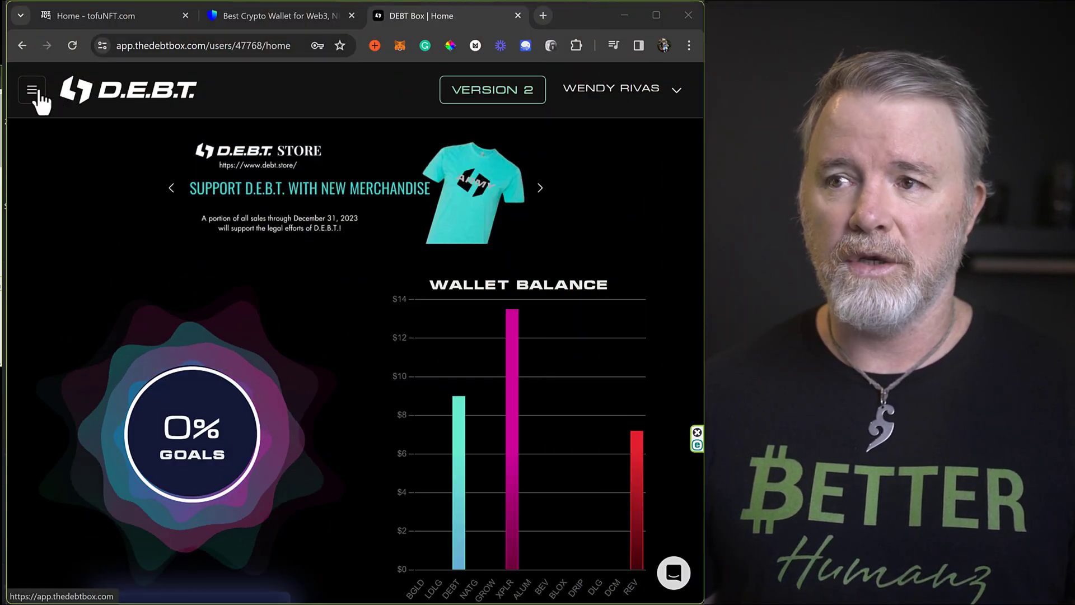
Go to the Wallet section of the DEBT Box account profile.
click(32, 90)
click(358, 97)
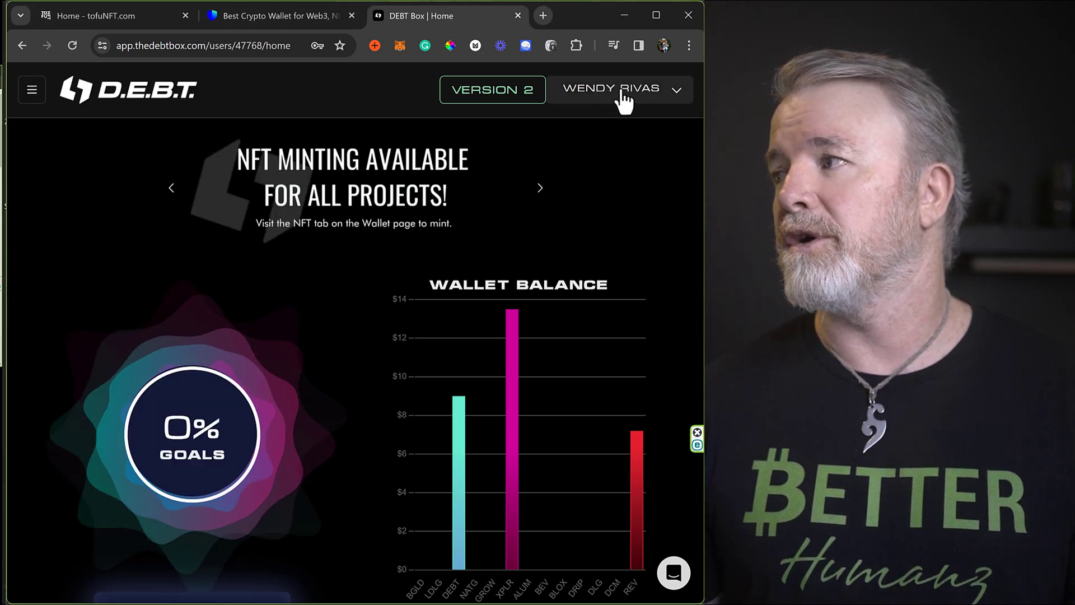
click(639, 102)
click(582, 129)
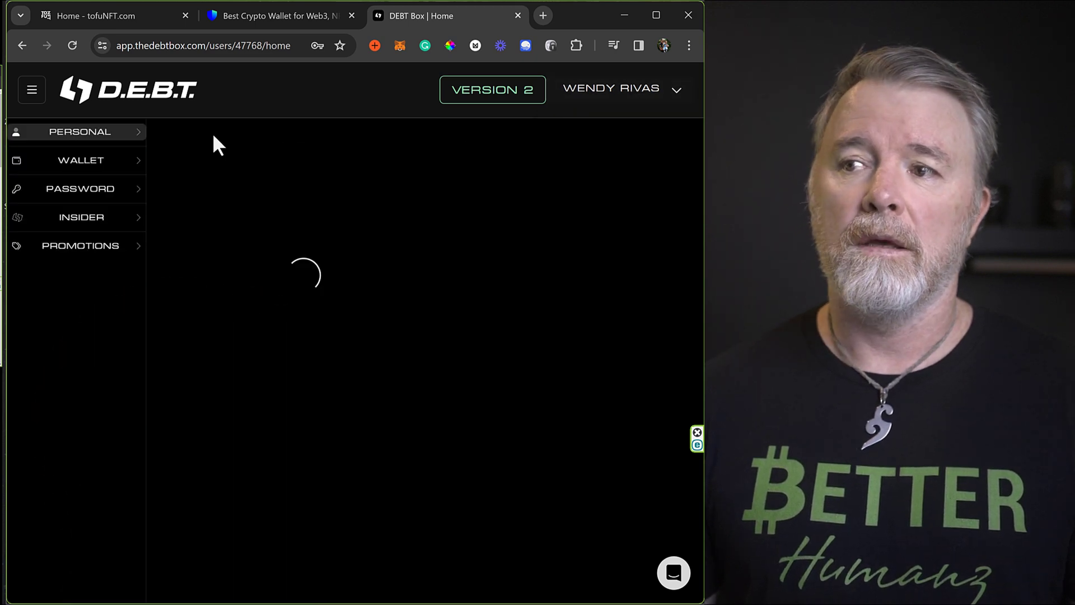
click(61, 162)
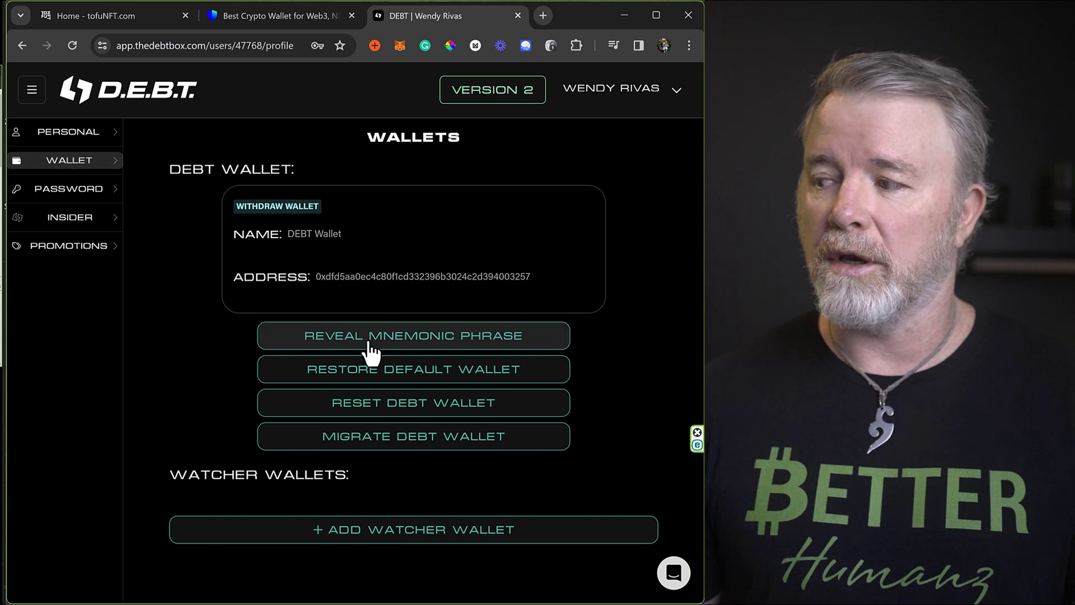
Start Reveal Mnemonic Phrase, tick all three warnings, continue, then switch to the Trust Wallet tab.
click(408, 338)
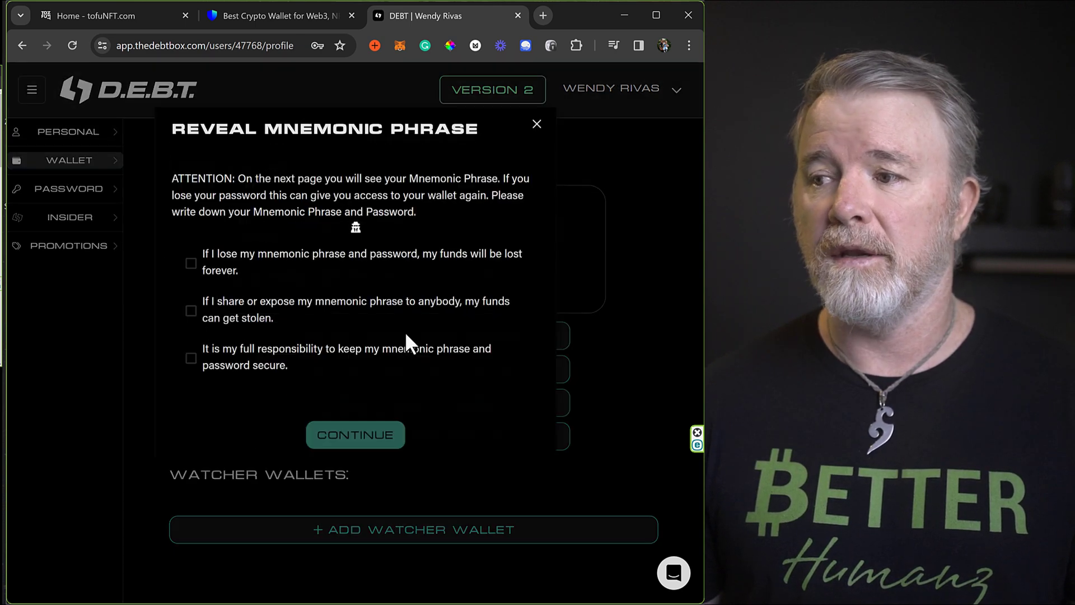
click(190, 263)
click(190, 311)
click(191, 358)
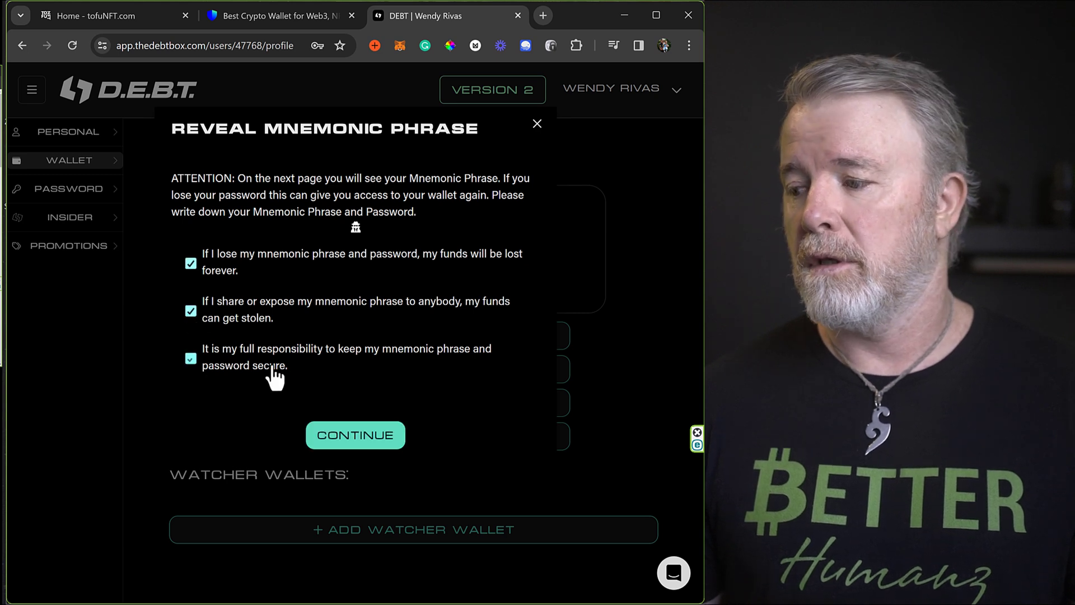
click(348, 447)
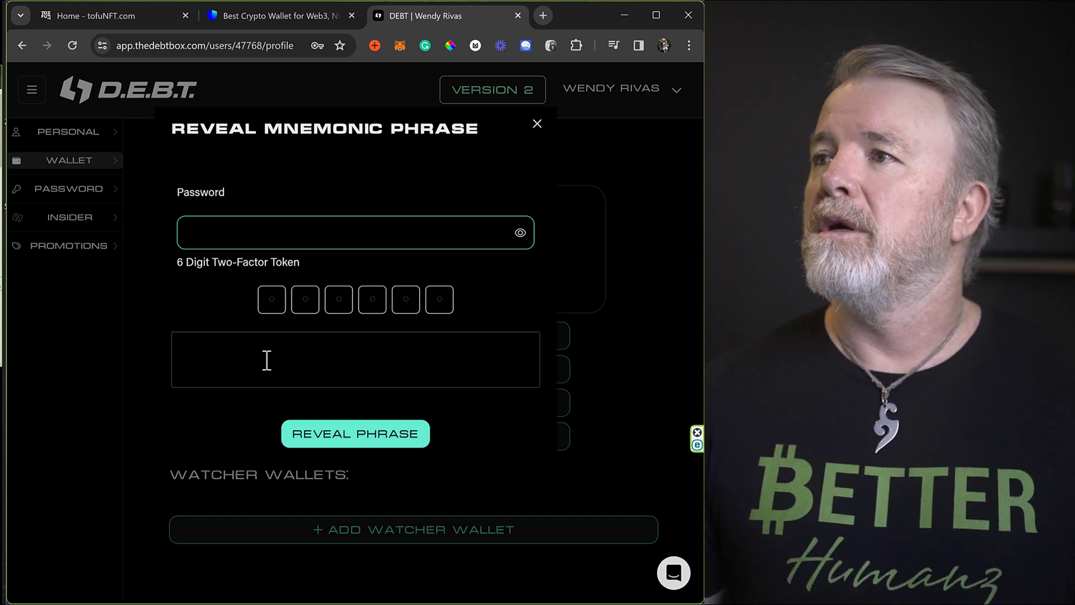
click(271, 14)
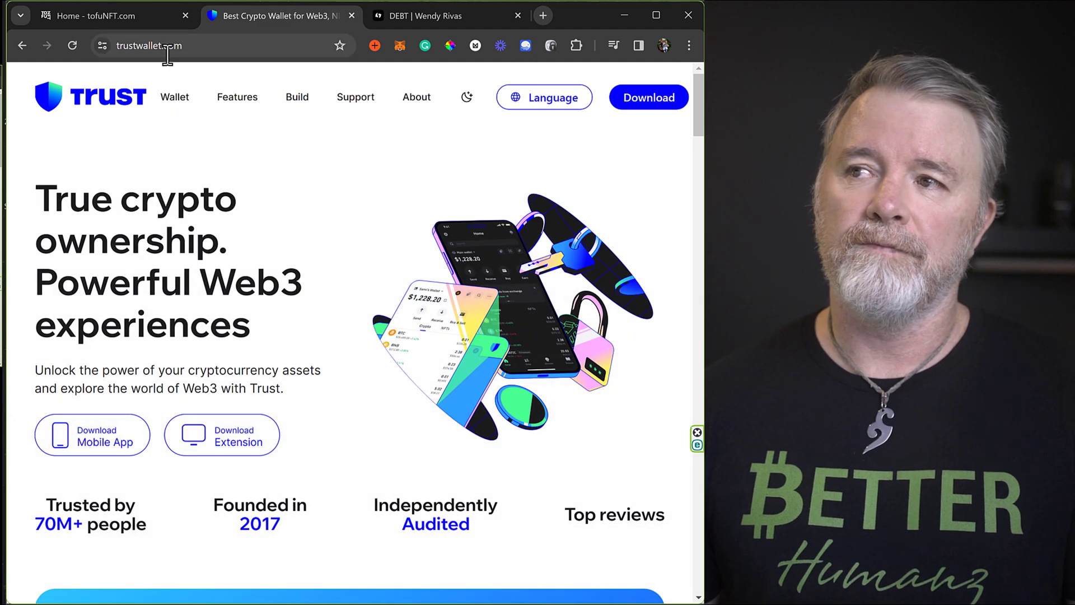
Open the Trust Wallet download page and scroll down to the Download for Chrome card.
click(643, 101)
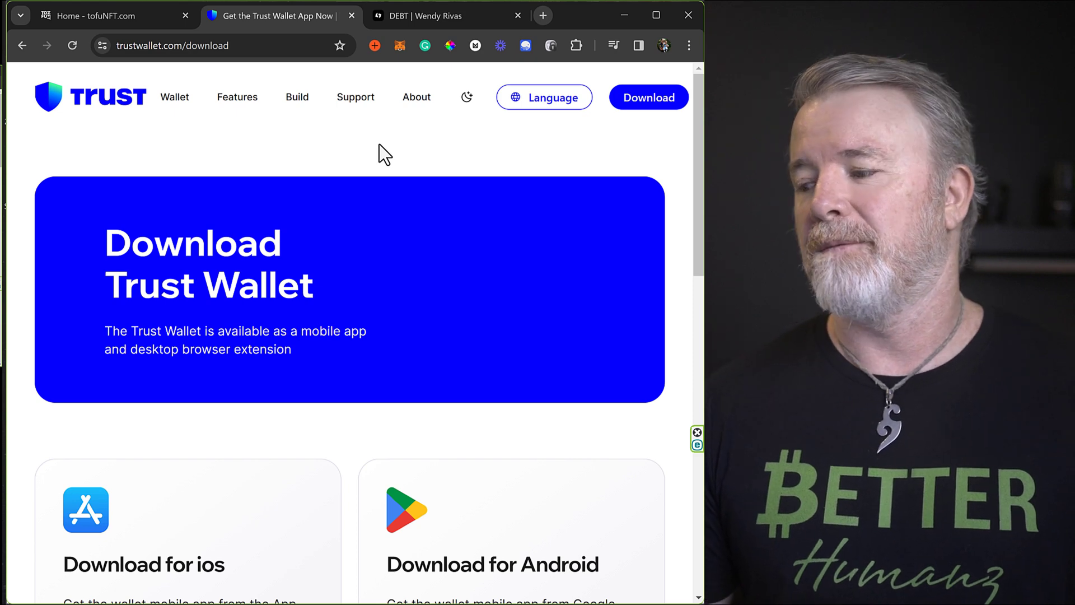
scroll(407, 202, down, 5)
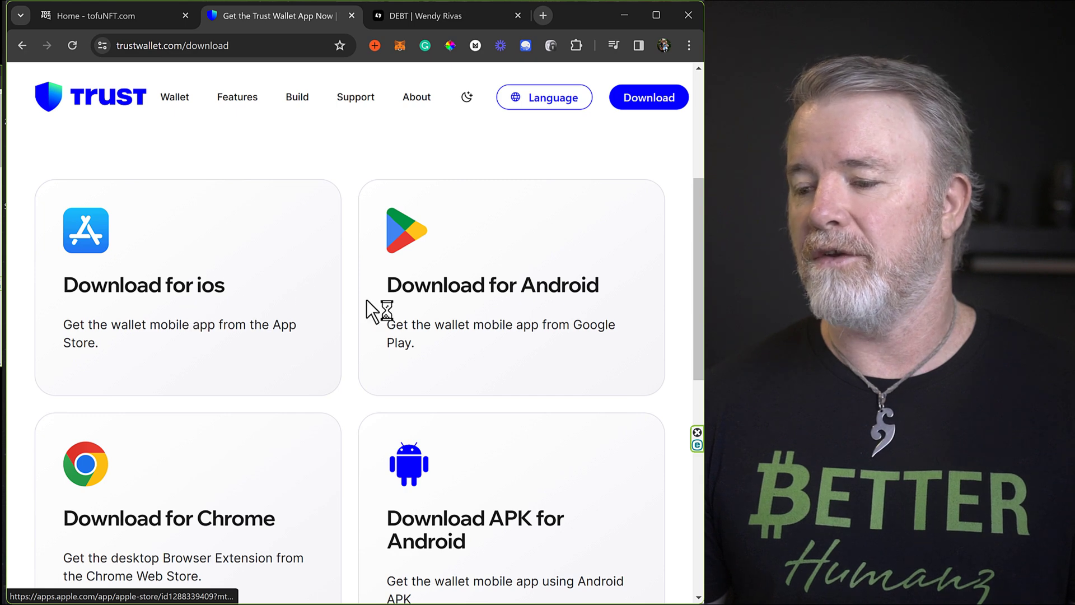
scroll(280, 297, down, 2)
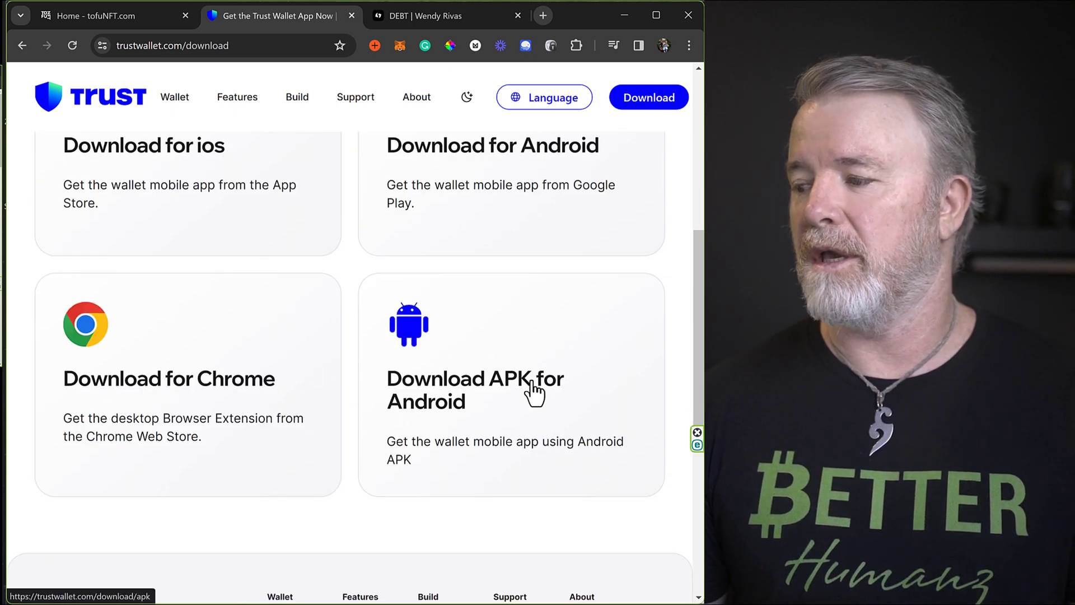
Add the Trust Wallet extension to Chrome from its Chrome Web Store page.
click(167, 389)
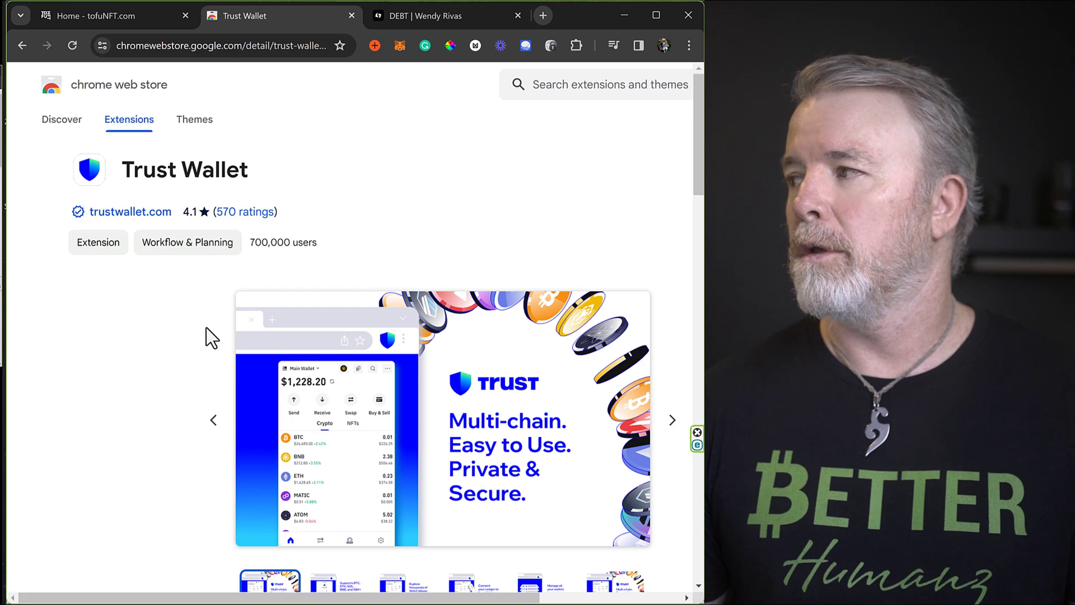
scroll(204, 327, down, 9)
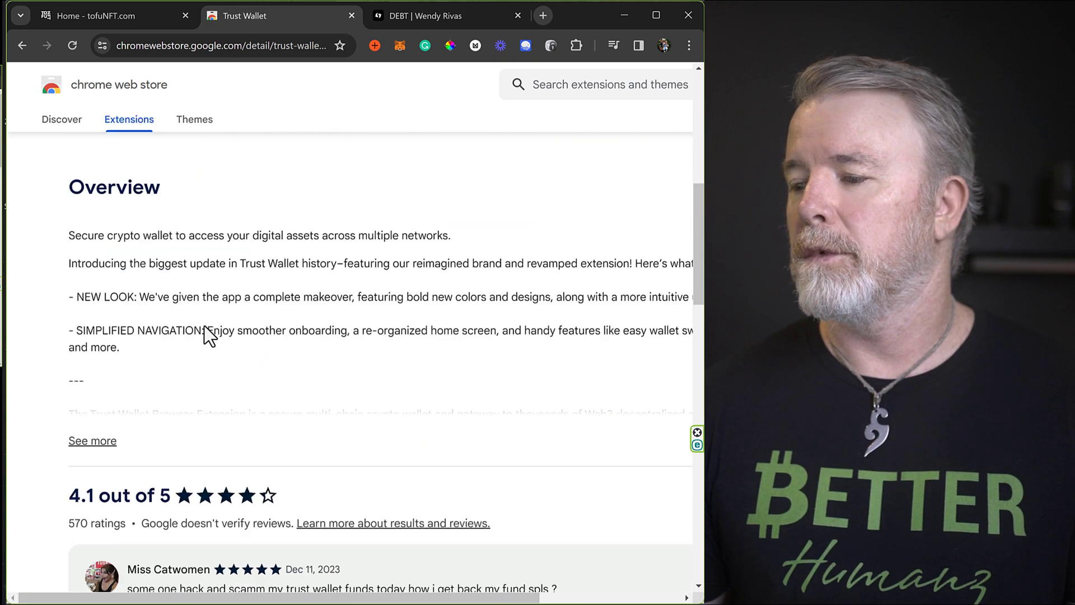
scroll(203, 326, up, 10)
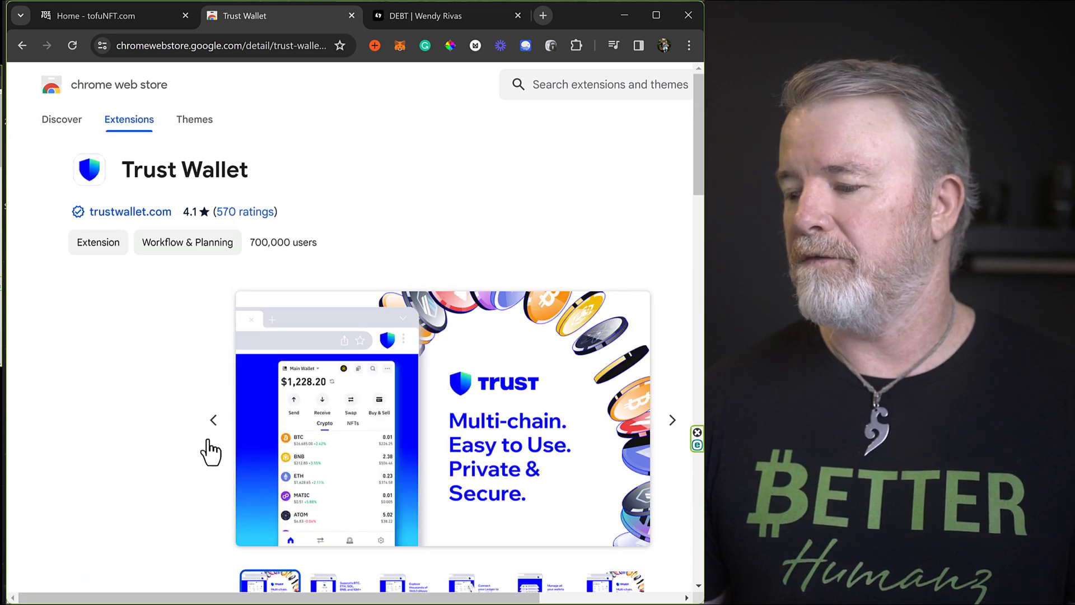
drag(258, 597, 383, 590)
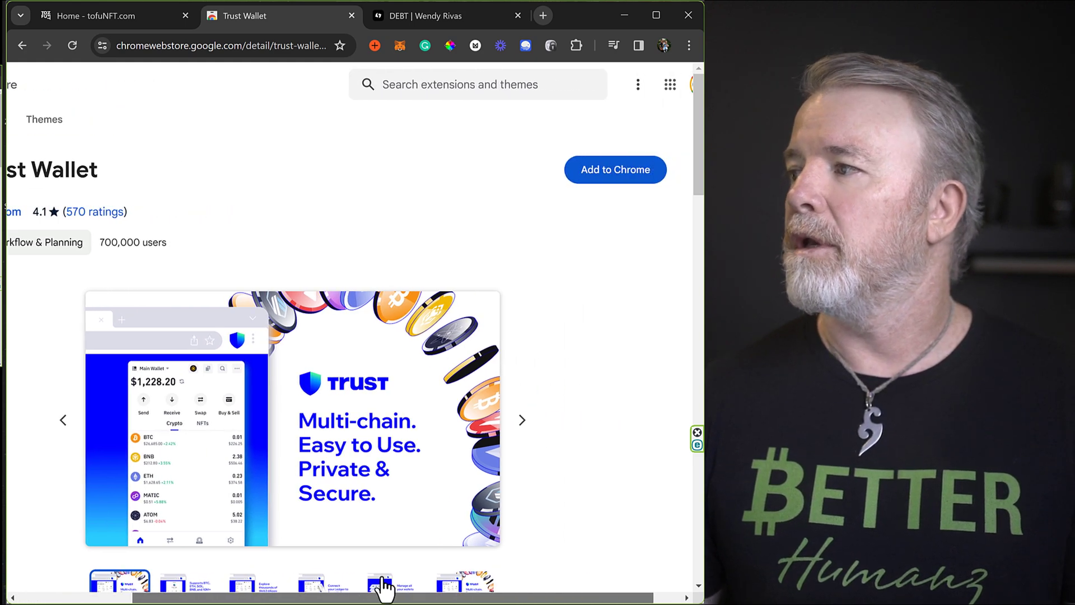
click(625, 179)
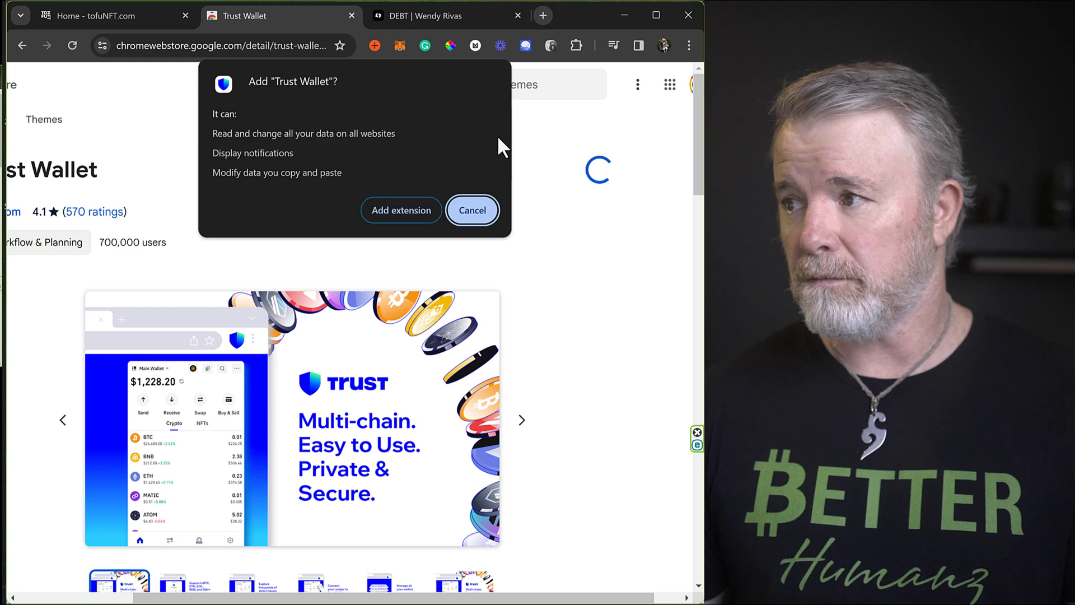
click(399, 212)
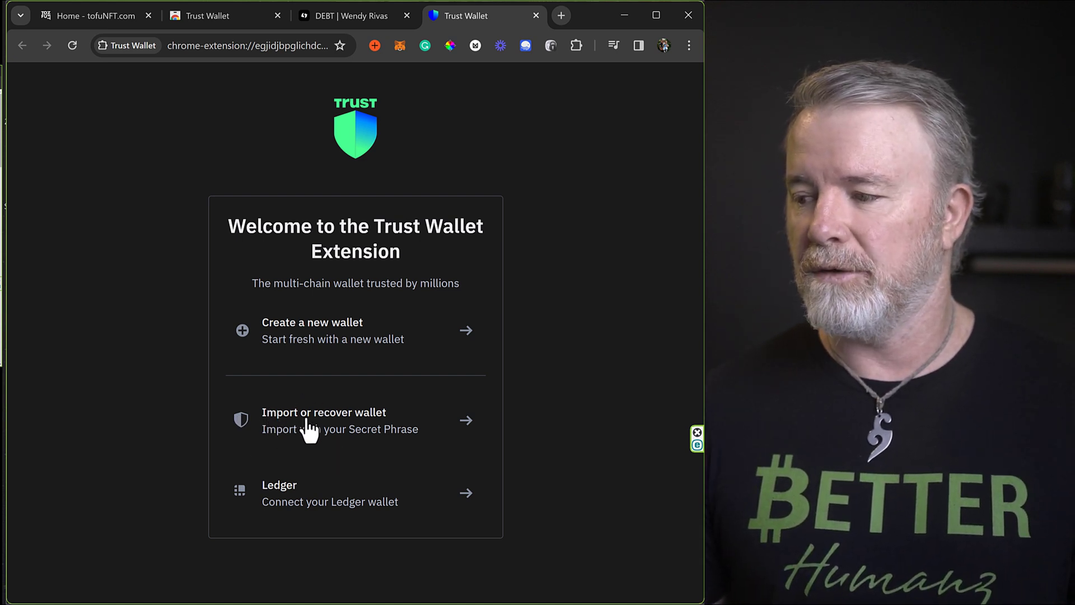
Choose Import or recover wallet, enter and confirm a new password, and accept the terms.
click(301, 418)
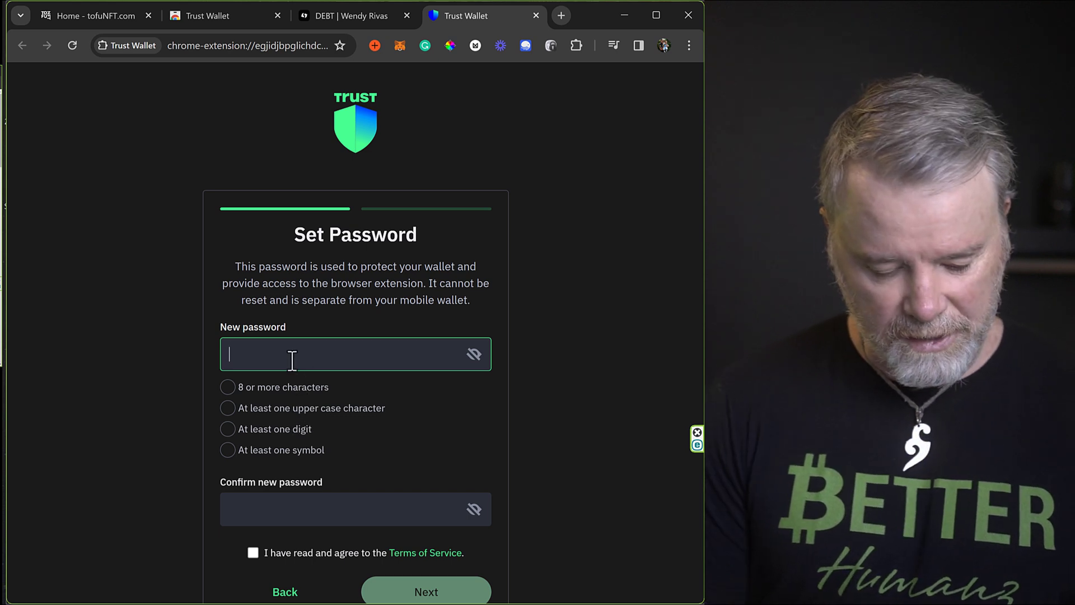
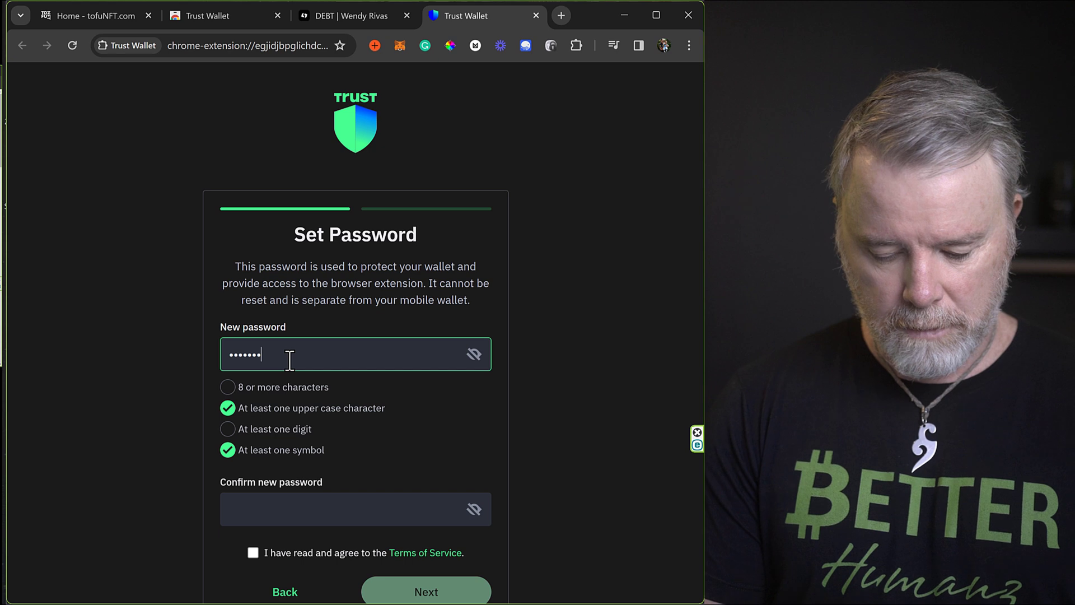
click(291, 512)
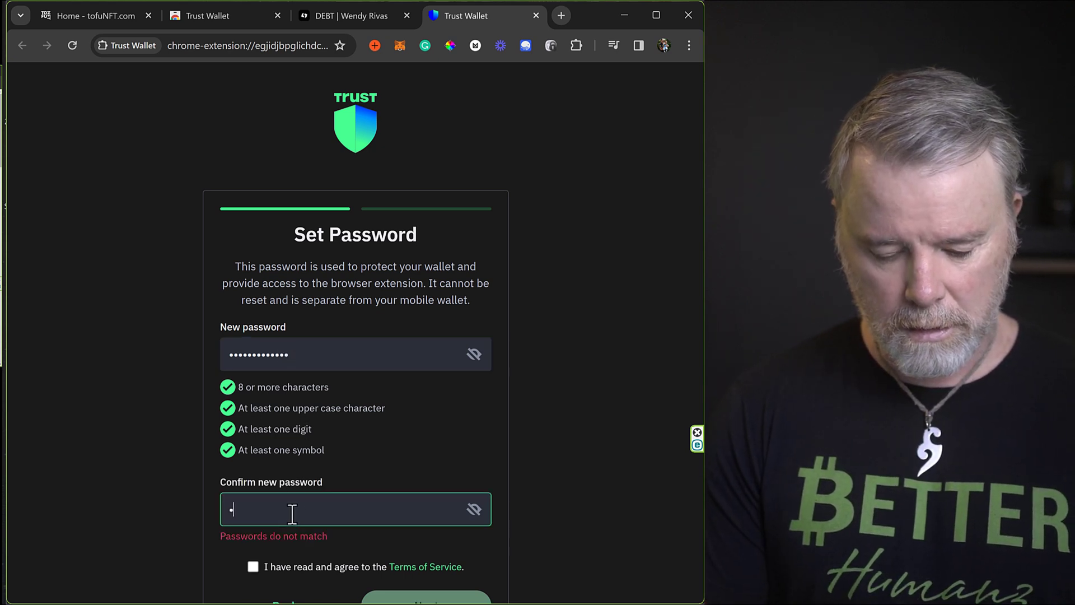
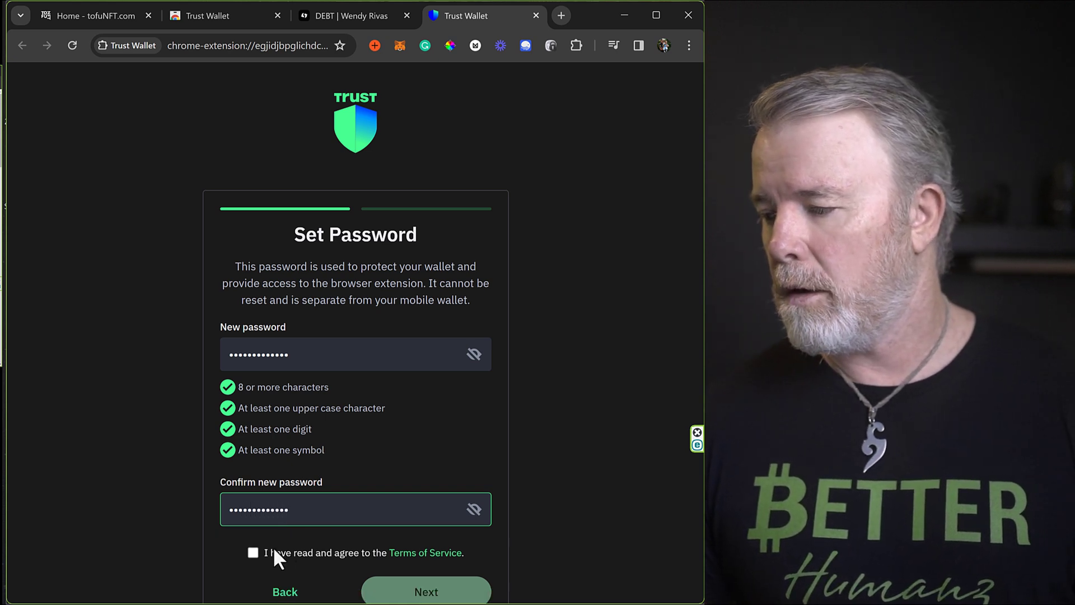
click(256, 555)
scroll(257, 549, down, 1)
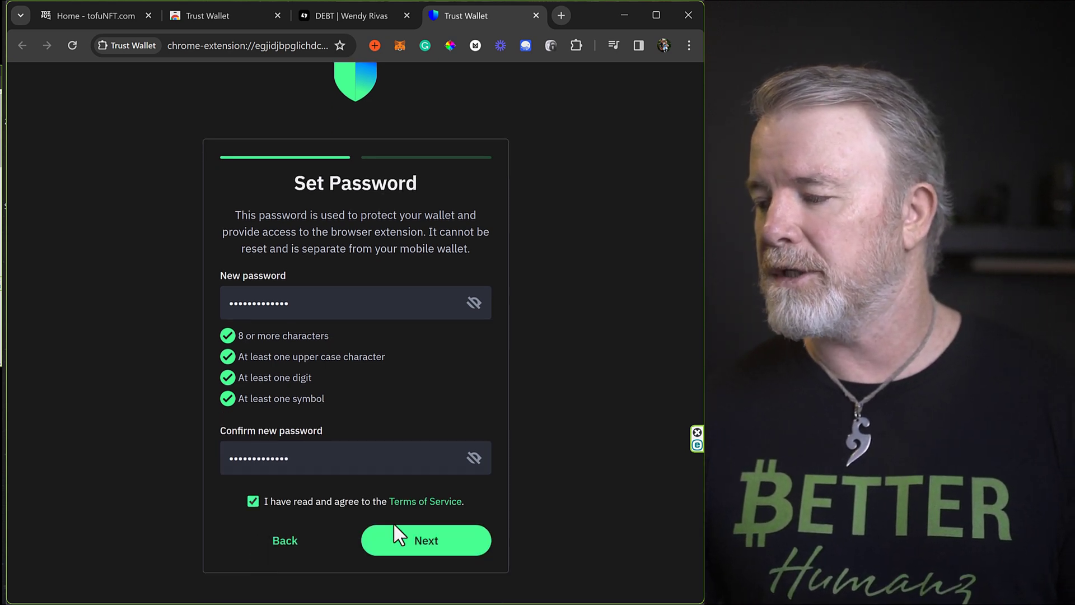
click(443, 541)
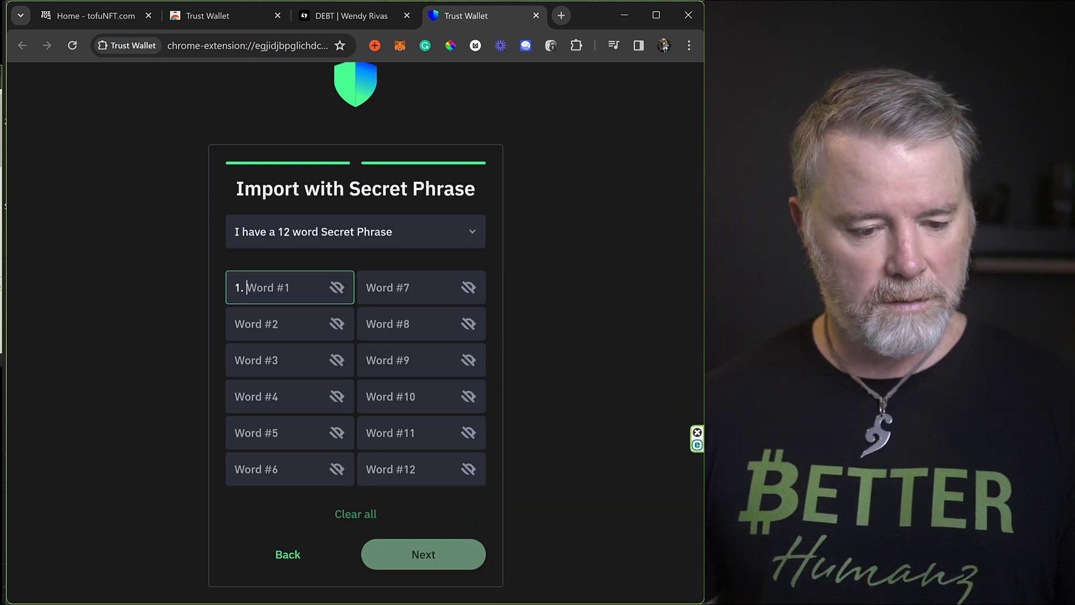
Paste the copied 12-word secret phrase into the word fields and submit it.
key(alt+Tab)
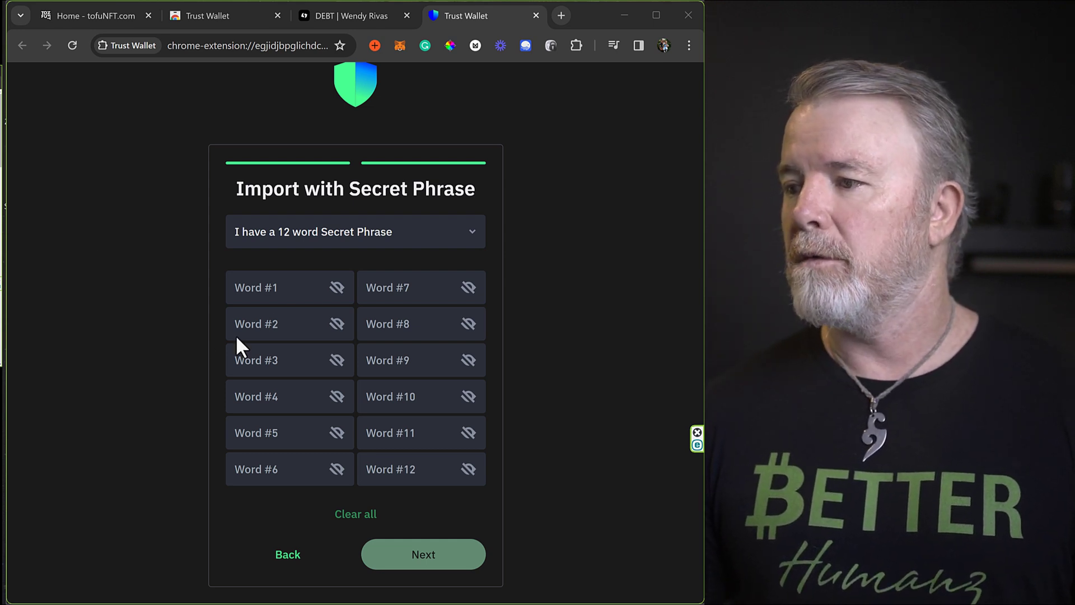
click(257, 284)
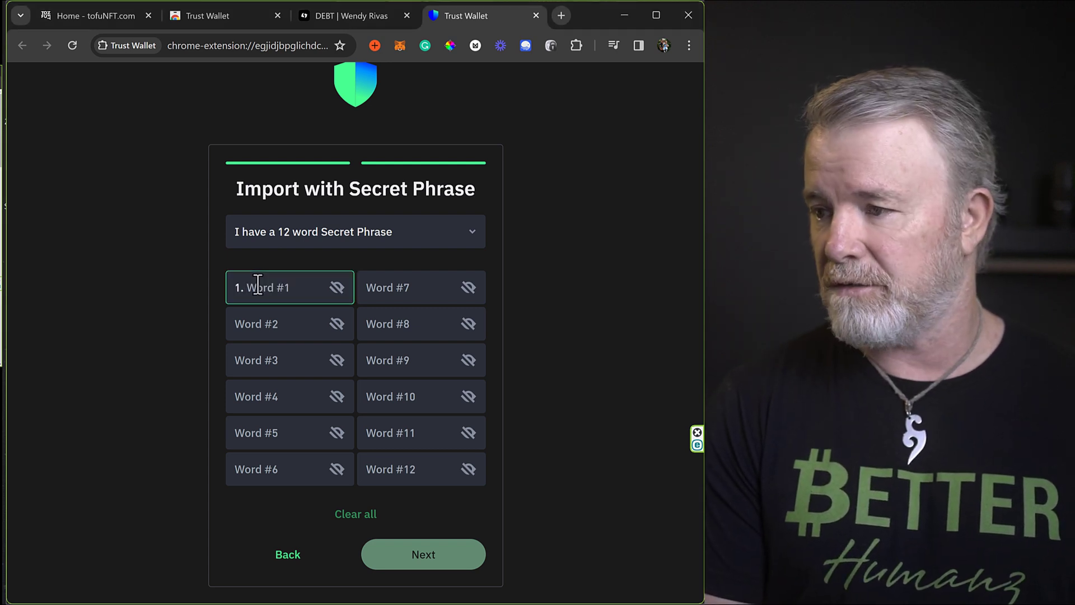
key(ctrl+v)
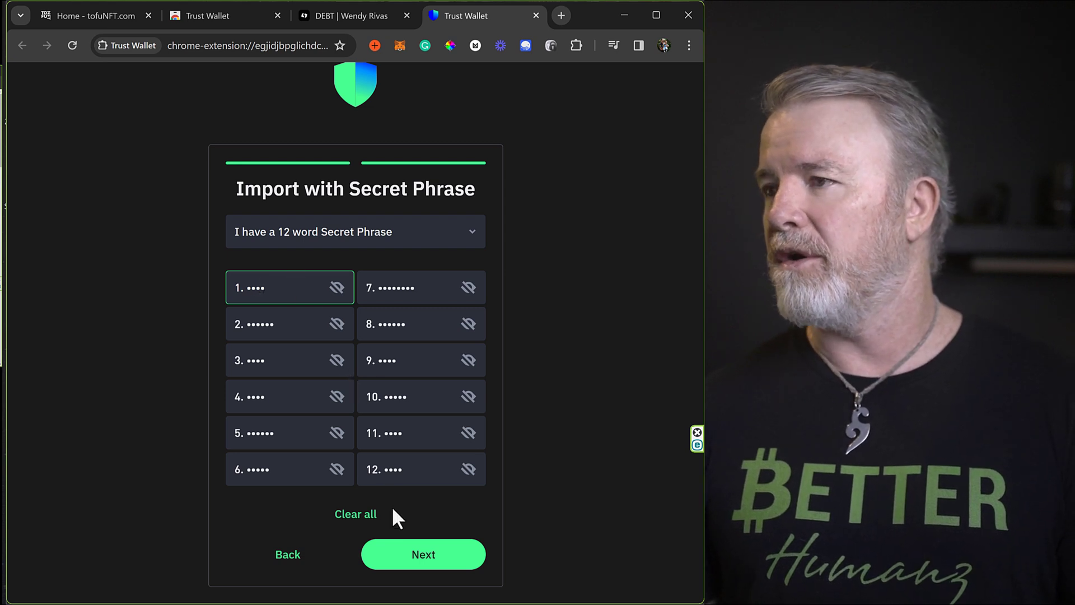
click(417, 557)
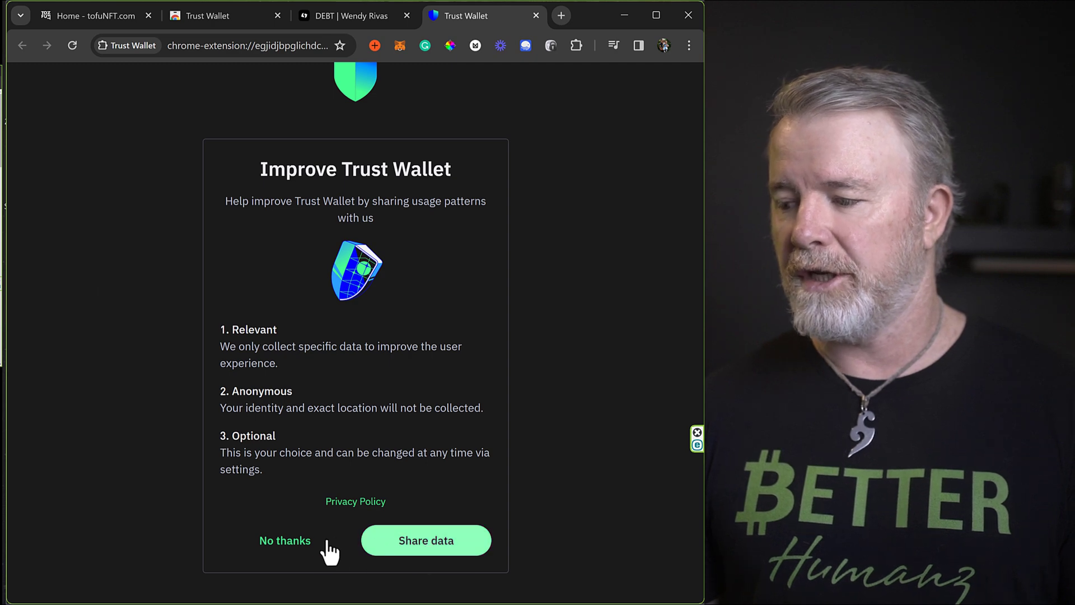
Decline data sharing, open the wallet and dismiss the tips to reach the $18.42 home screen.
click(285, 540)
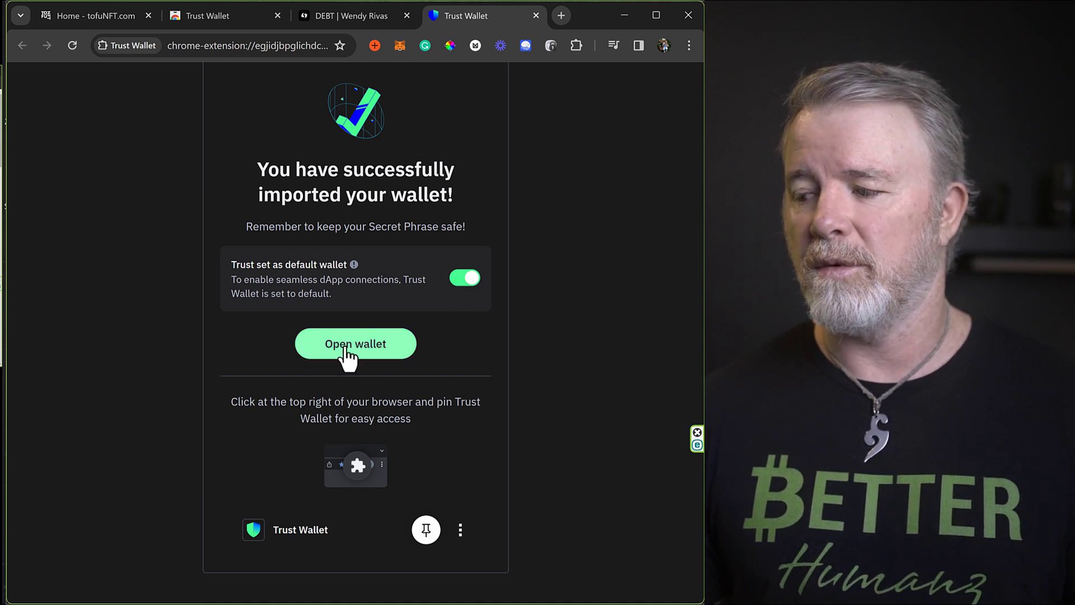
click(349, 346)
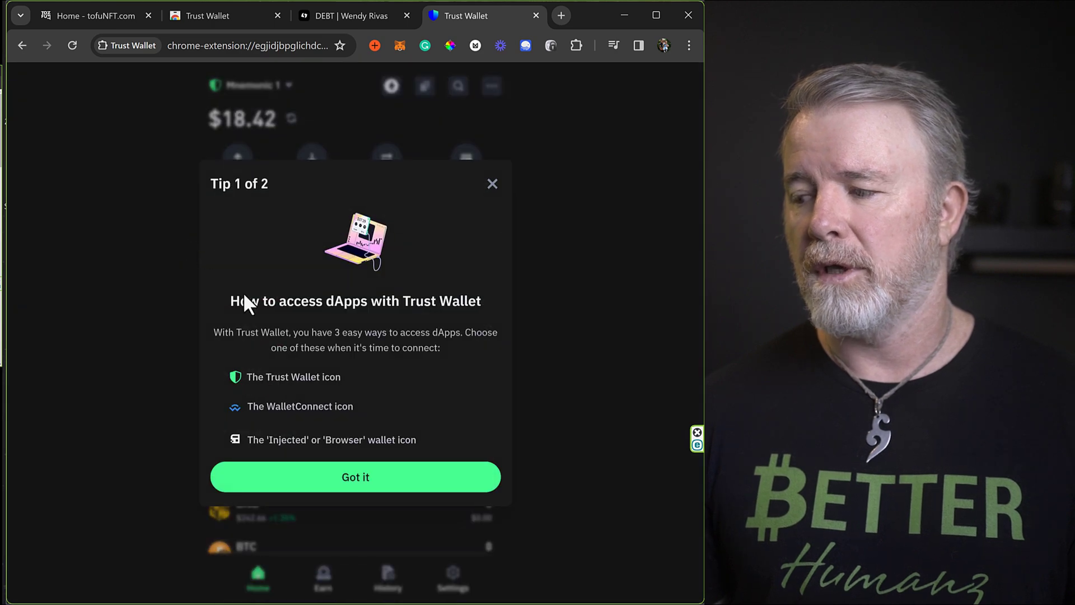
click(365, 482)
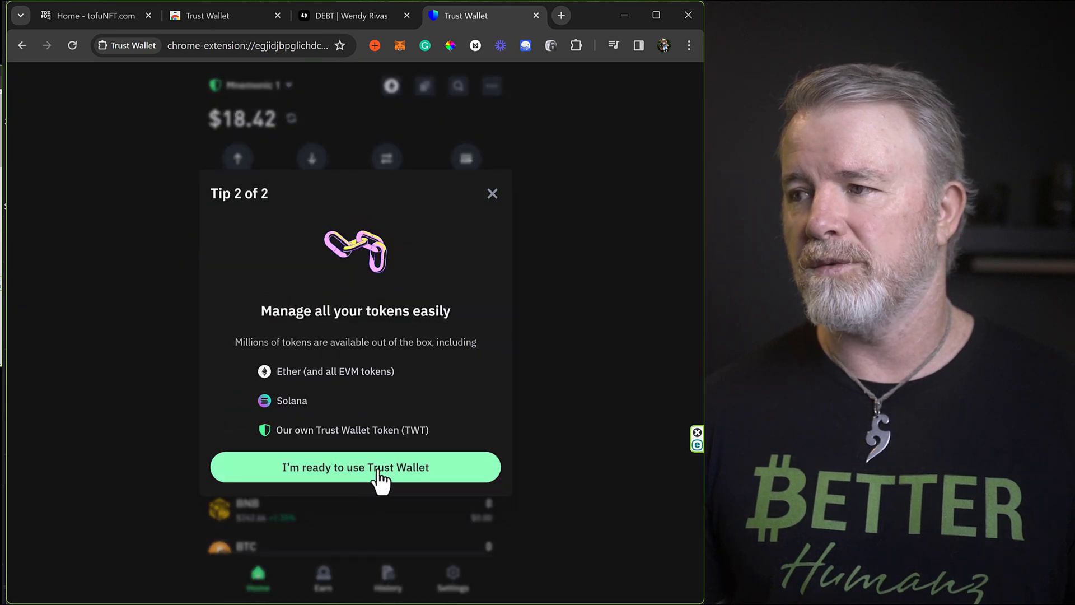
click(377, 475)
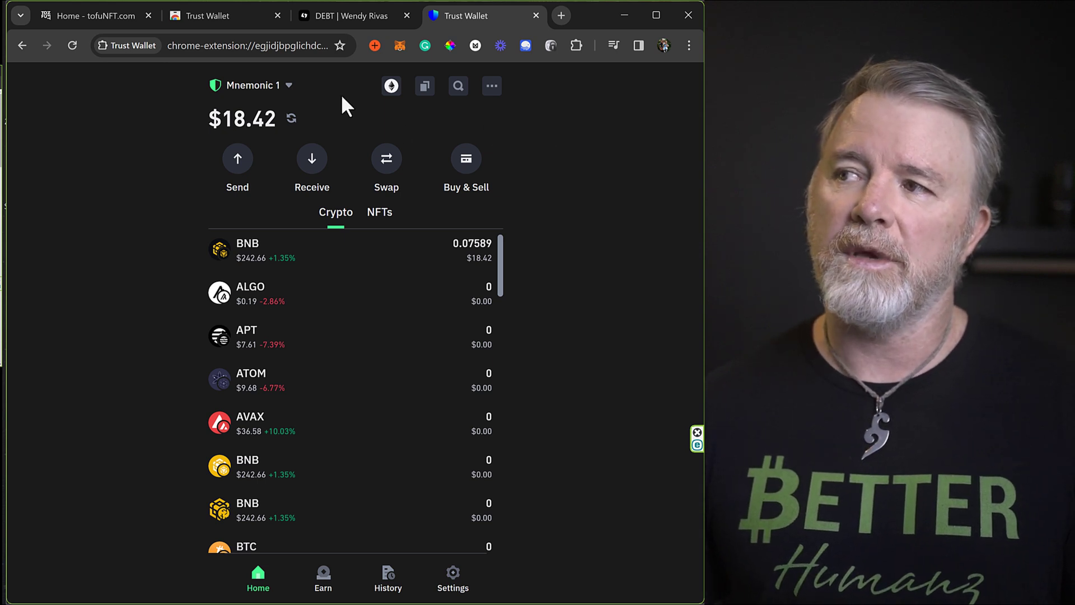
click(288, 86)
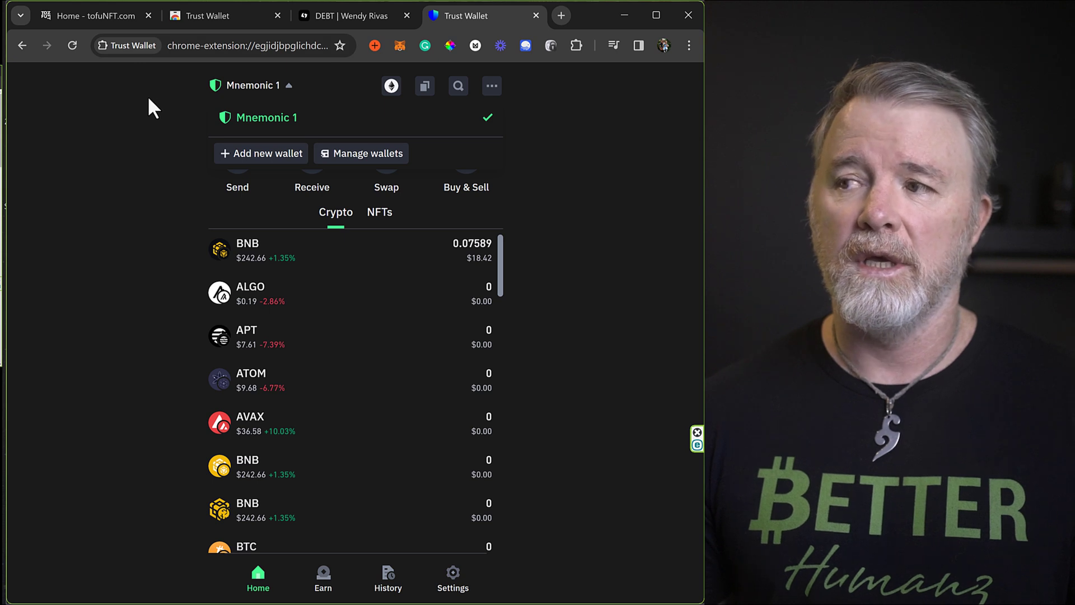
click(265, 156)
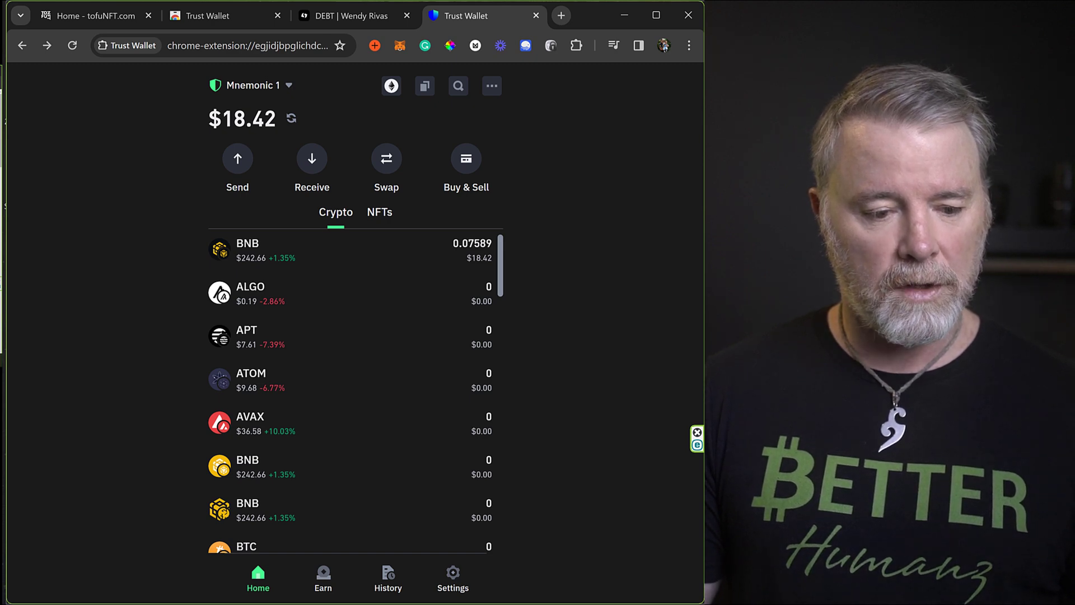
Bring up the Notepad token address notes, narrowed and placed beside the wallet.
key(alt+Tab)
drag(781, 153, 499, 114)
key(super)
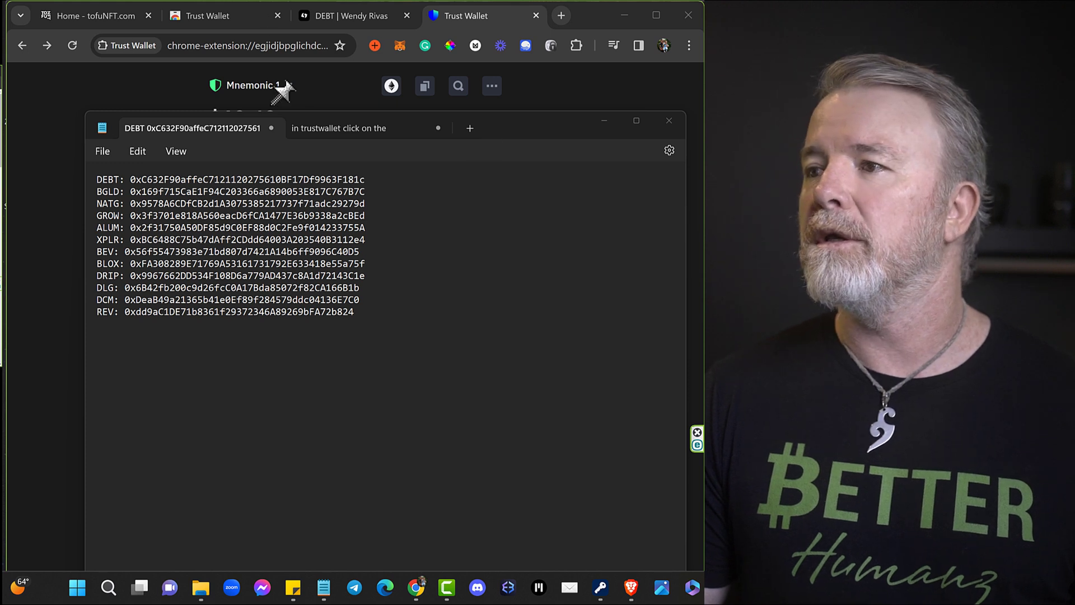
click(269, 123)
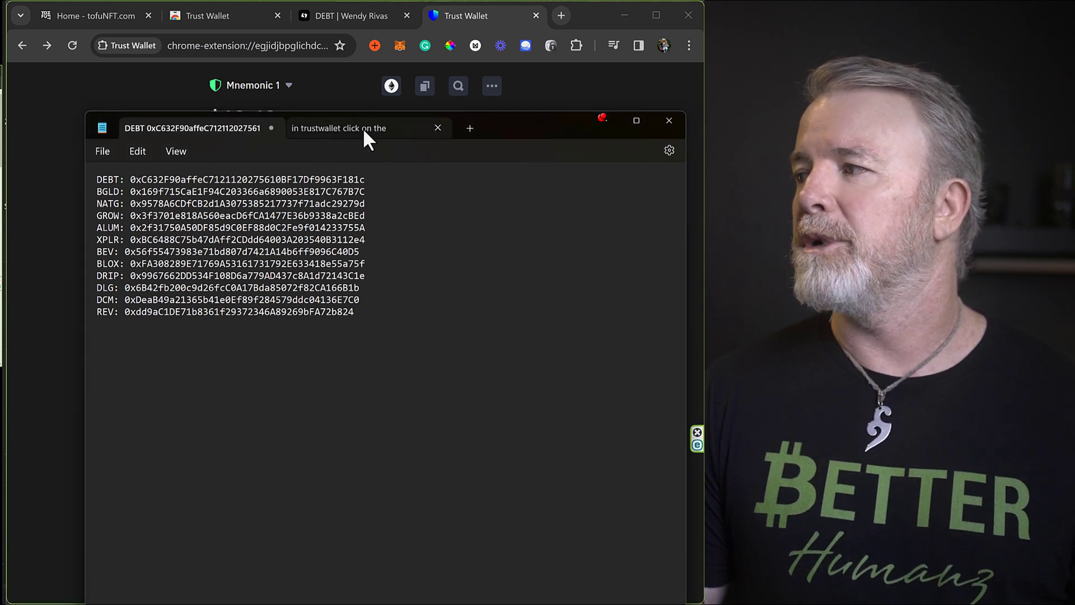
drag(685, 179, 437, 168)
drag(322, 120, 561, 131)
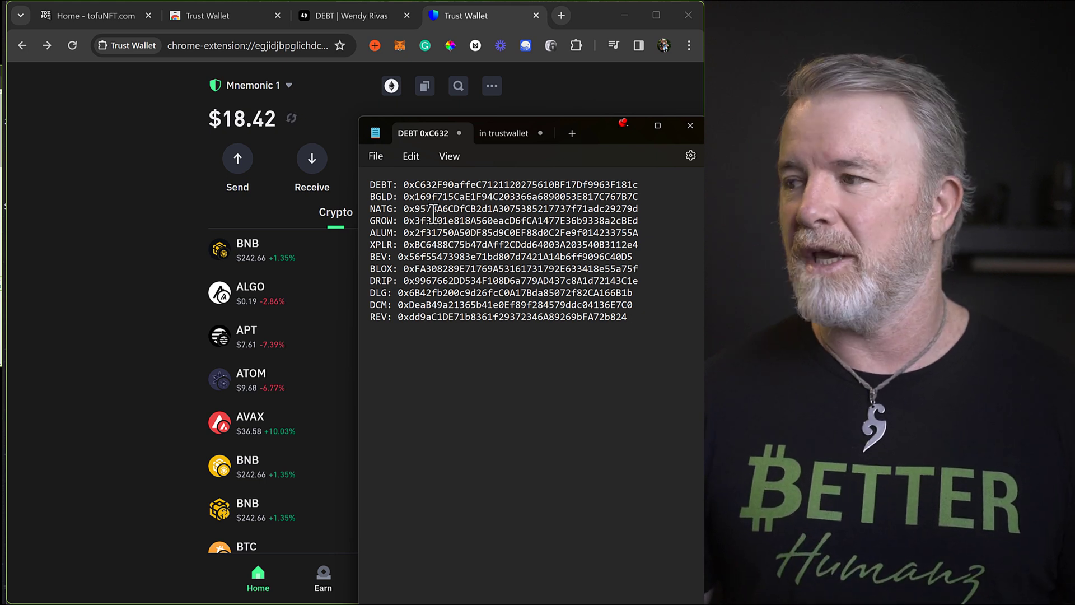
Copy the XPLR contract address from the notes.
double_click(423, 246)
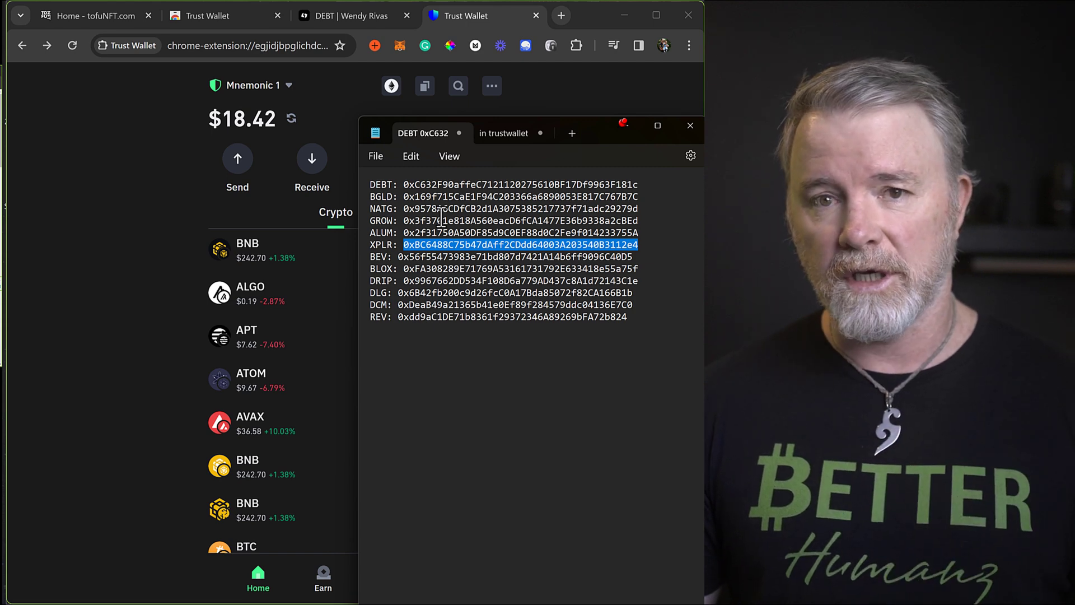
right_click(454, 247)
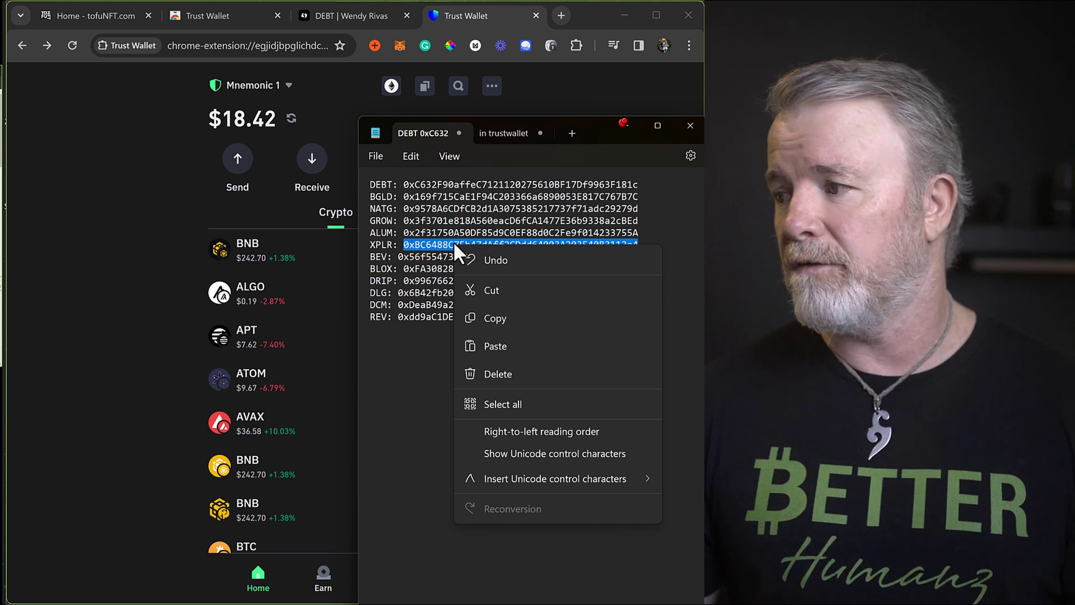
click(496, 318)
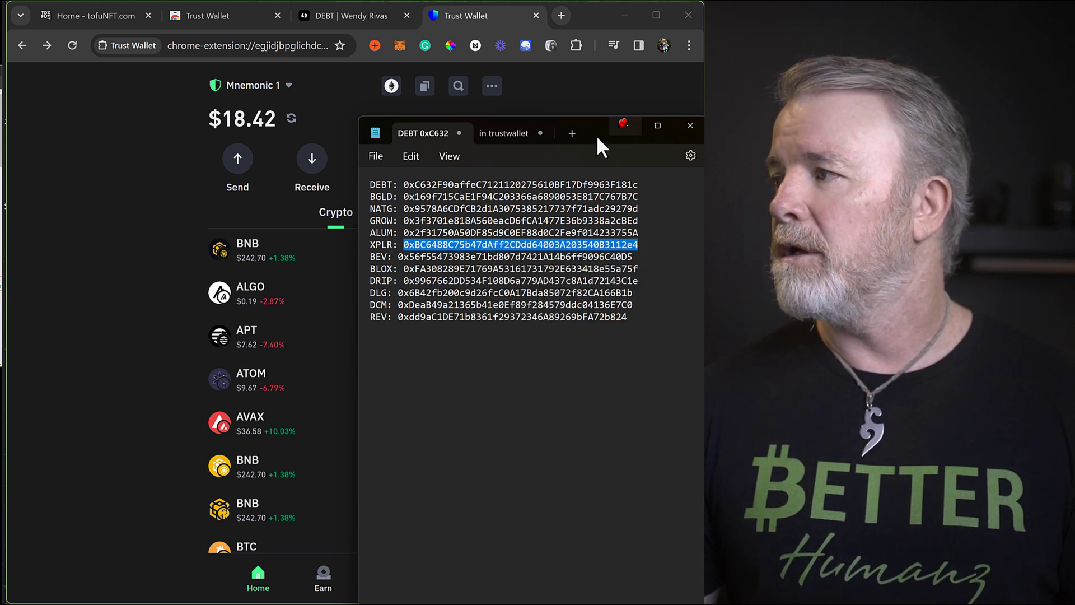
Hide Notepad, open Manage crypto and start importing a custom token.
click(625, 126)
scroll(358, 322, down, 2)
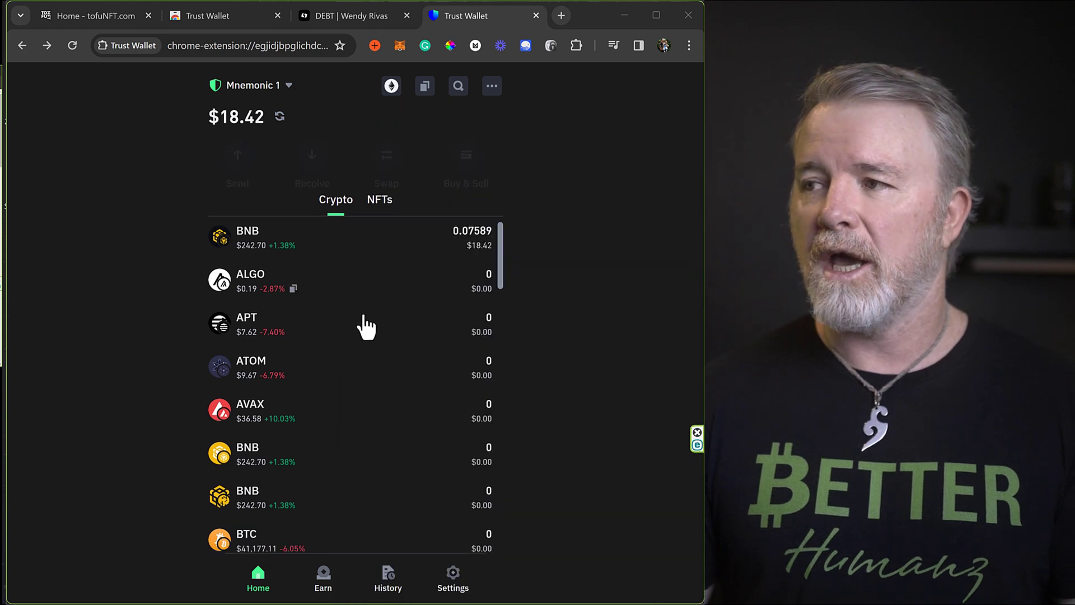
scroll(375, 269, down, 15)
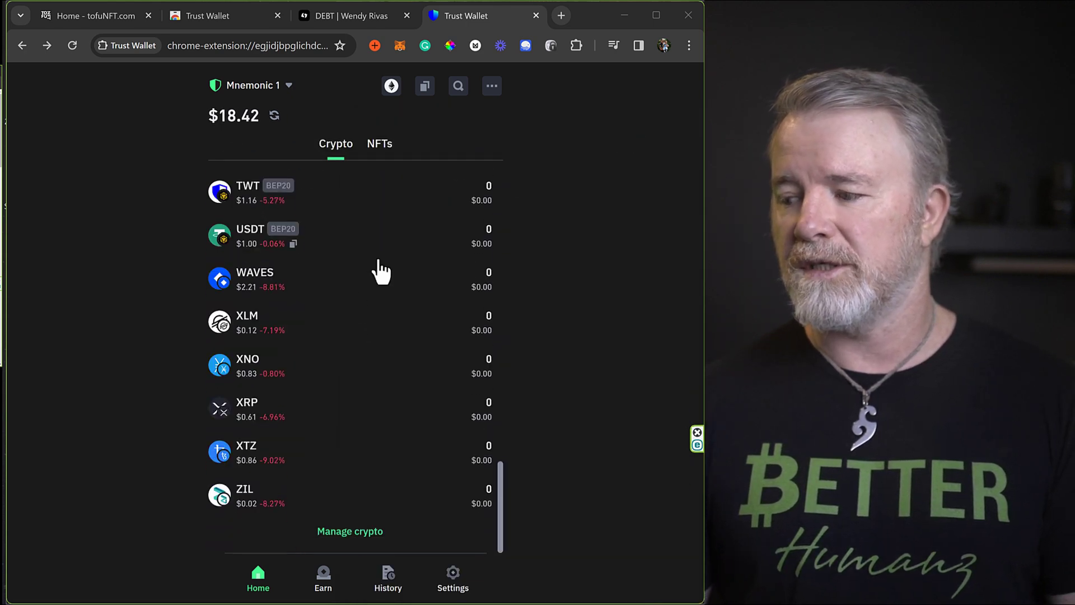
click(356, 533)
scroll(358, 520, down, 5)
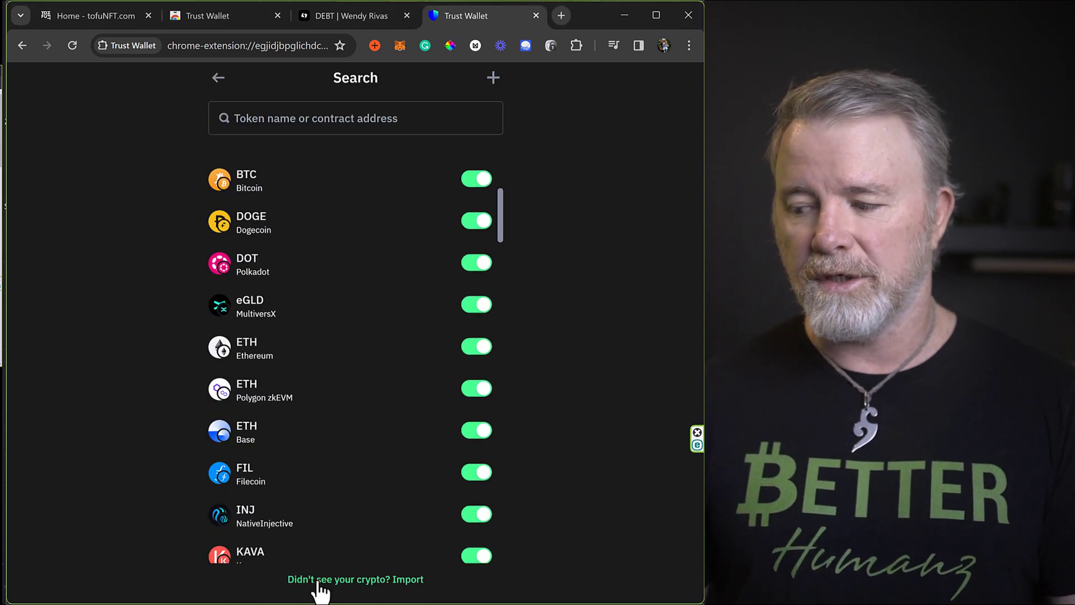
click(364, 580)
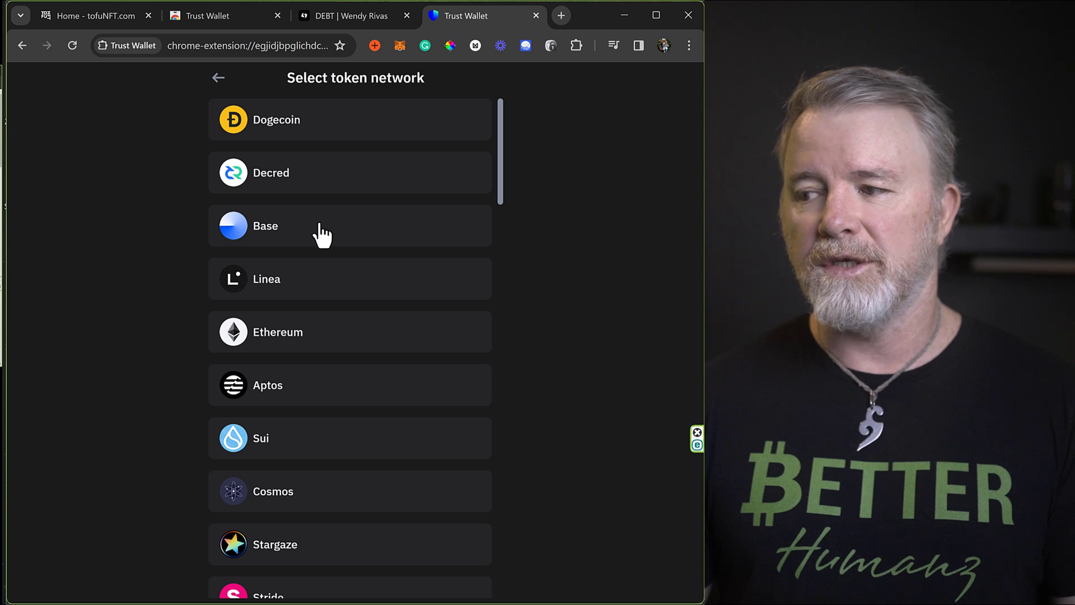
Select Smart Chain as the network and paste the XPLR contract address.
scroll(321, 234, down, 1)
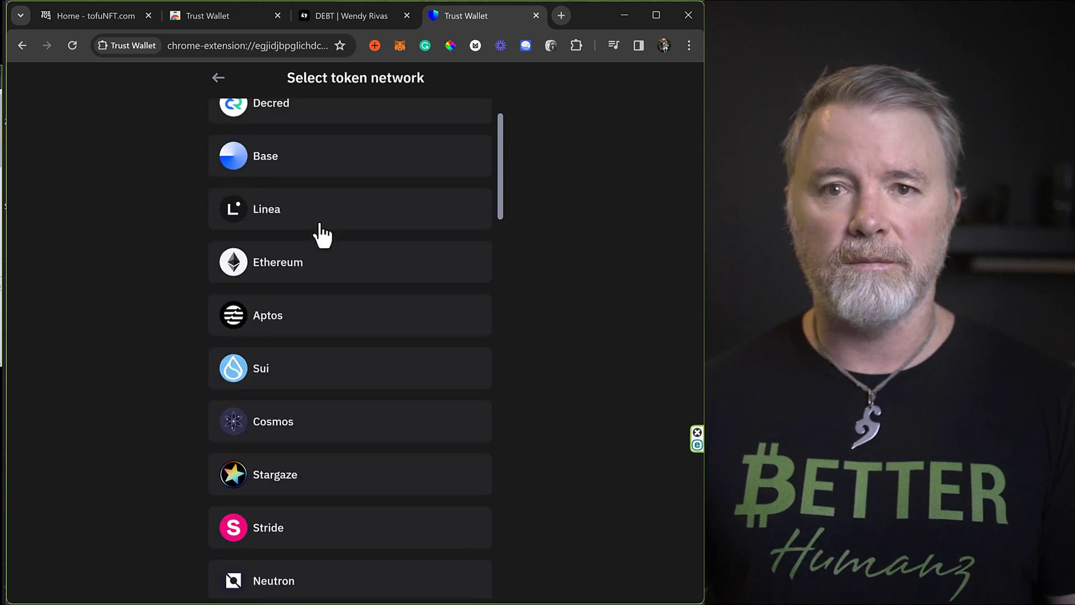
scroll(320, 234, down, 2)
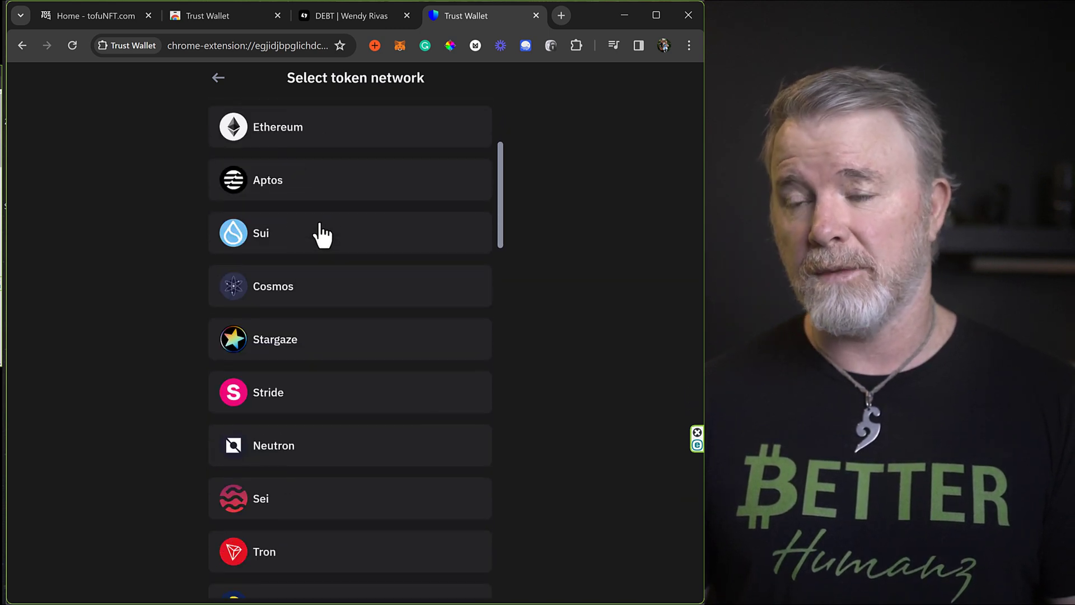
scroll(345, 223, down, 3)
scroll(345, 213, down, 9)
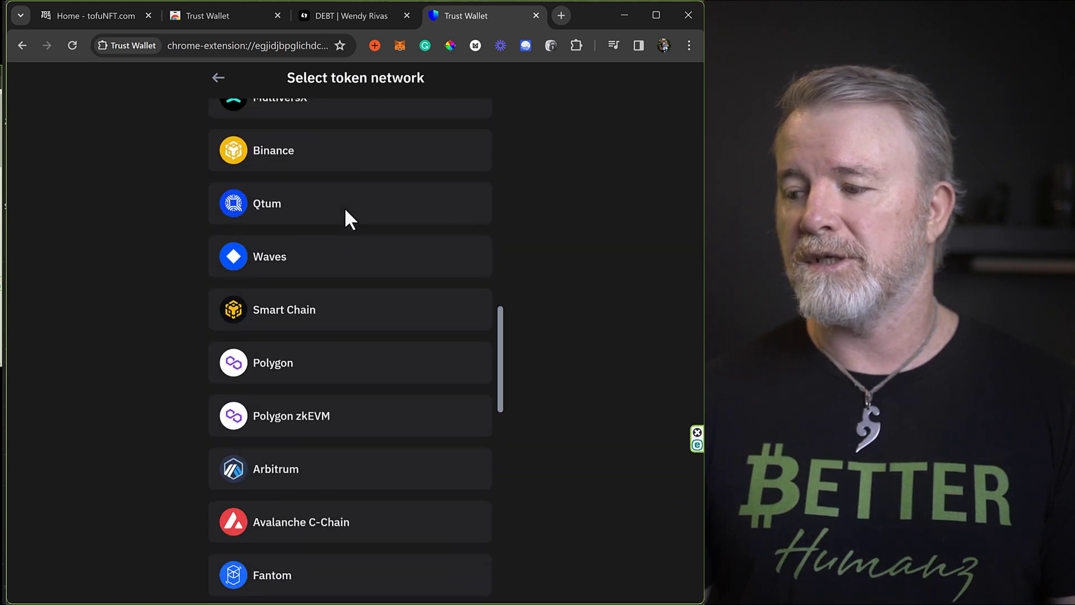
click(277, 312)
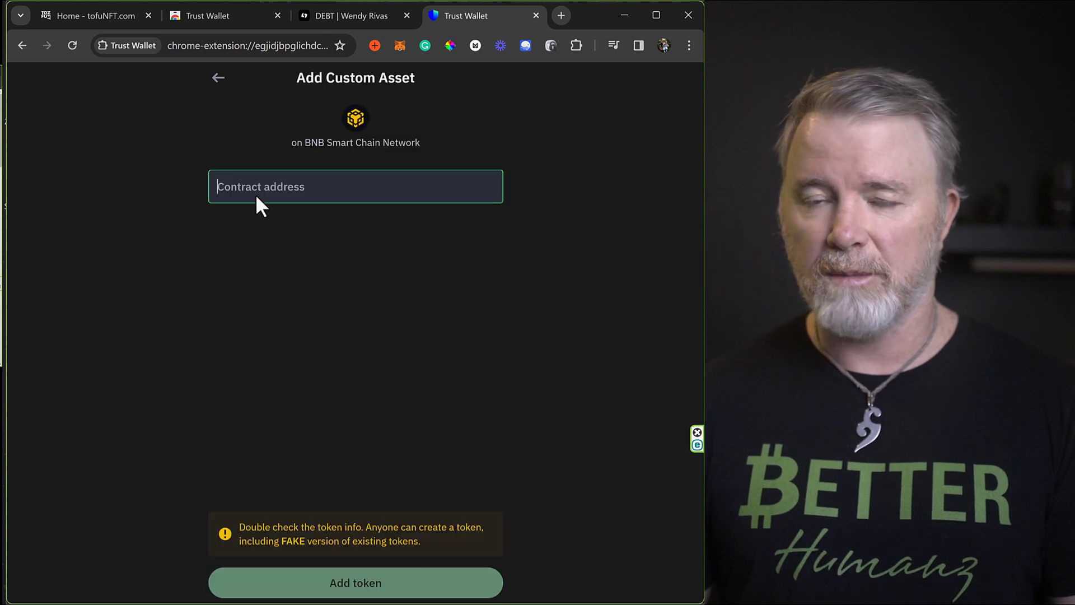
key(Return)
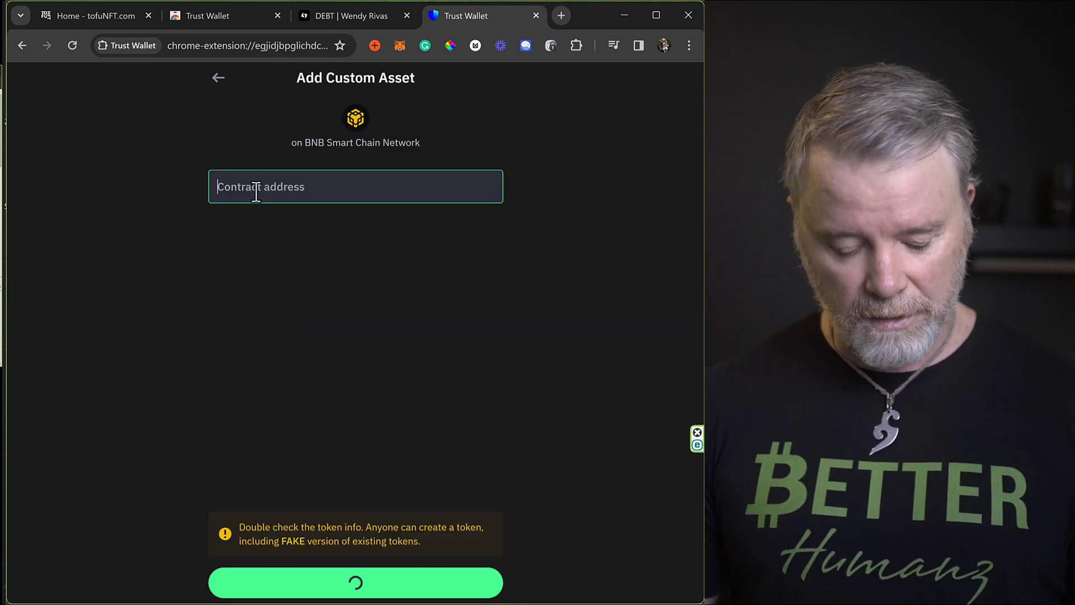
key(ctrl+v)
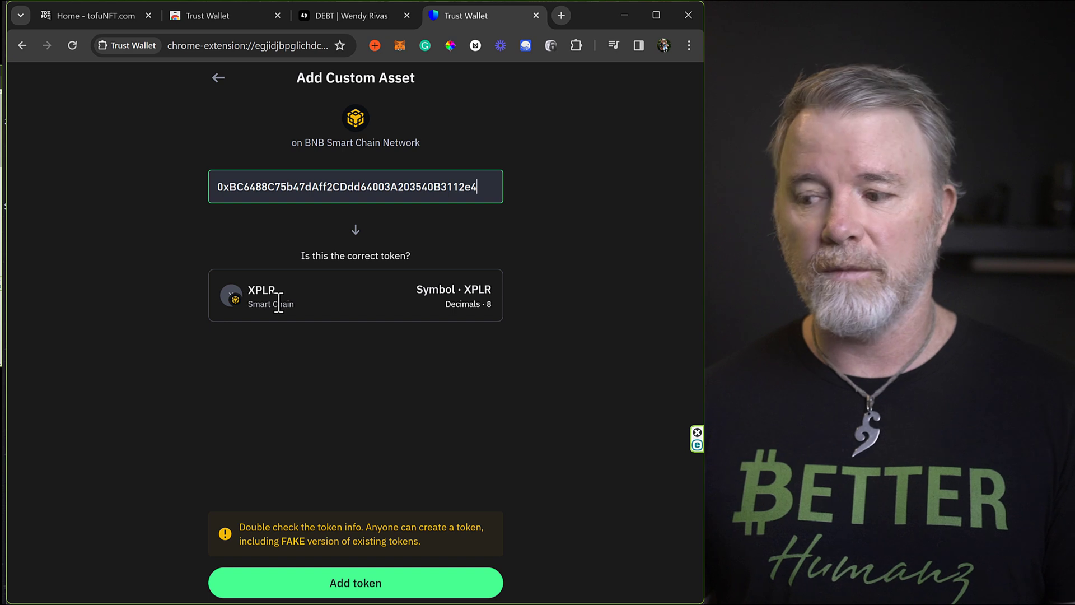
Add the XPLR token and scroll the crypto list to find 33,267.06754 XPLR.
click(363, 594)
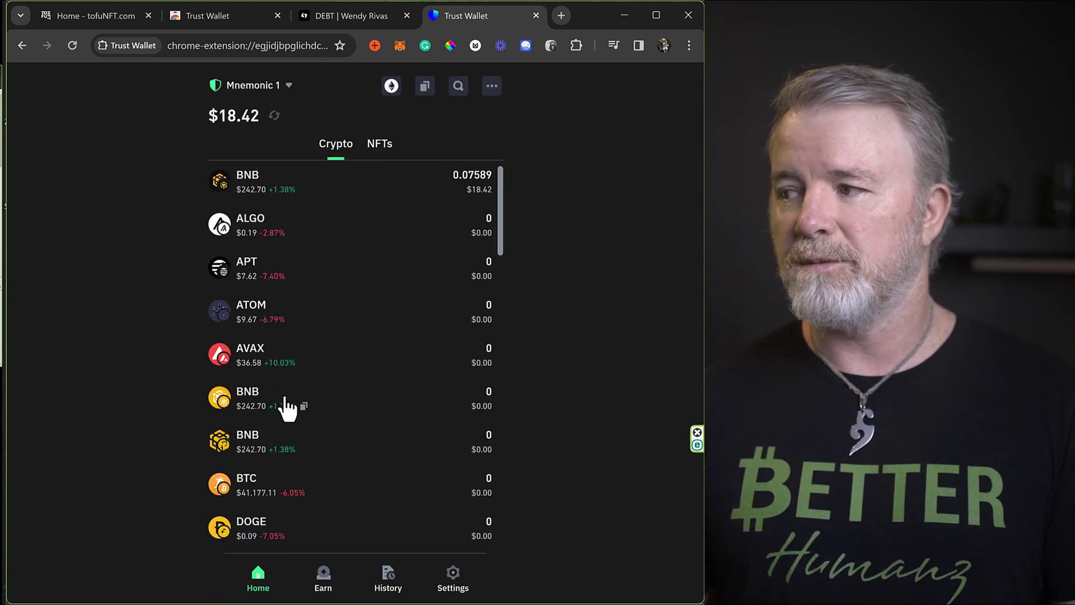
scroll(367, 252, down, 10)
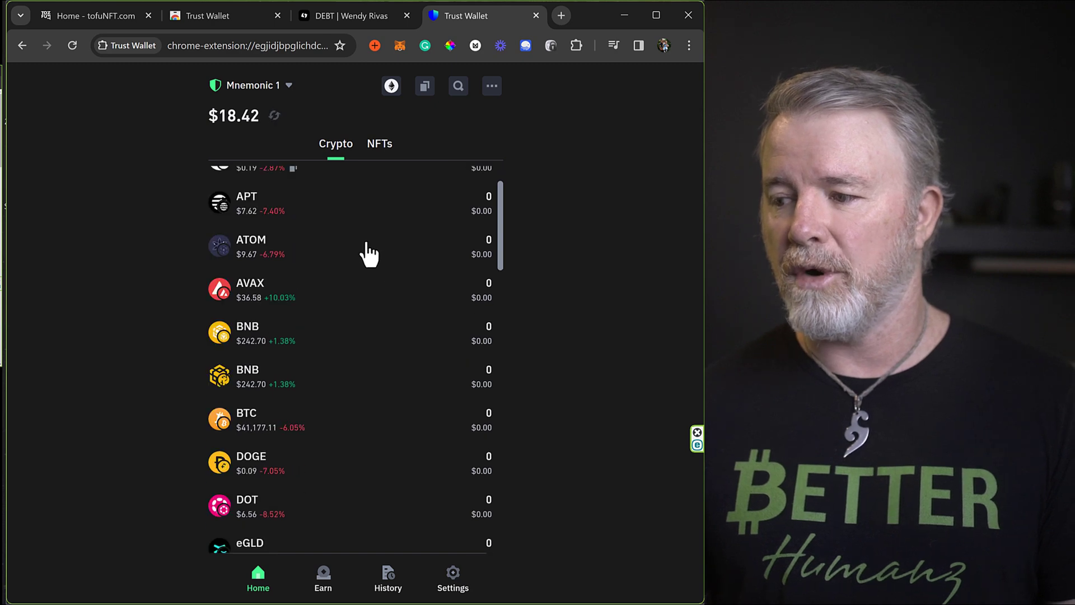
scroll(367, 252, down, 10)
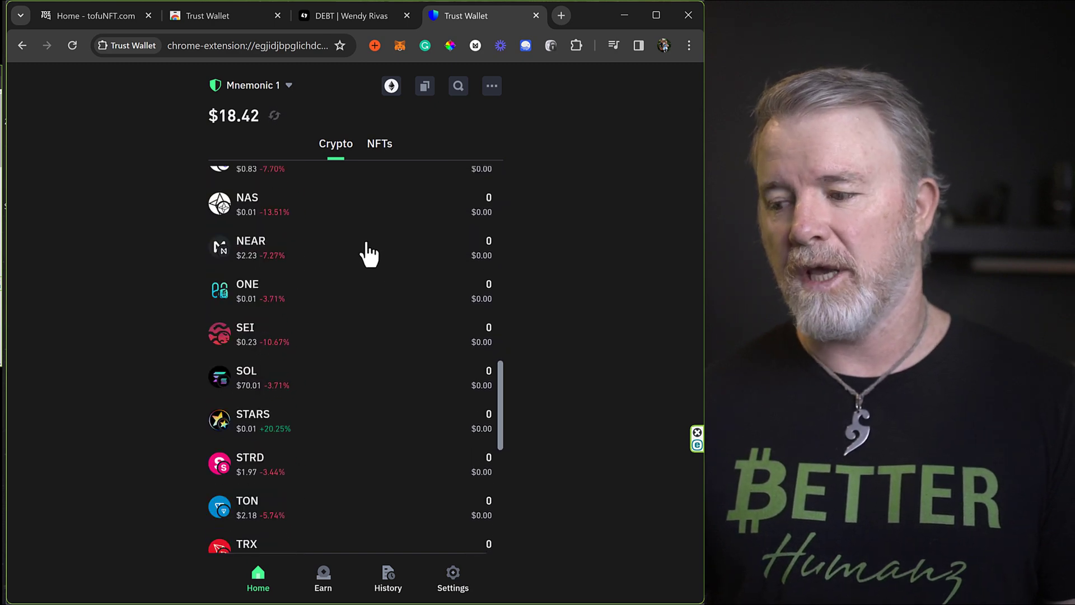
scroll(369, 257, down, 4)
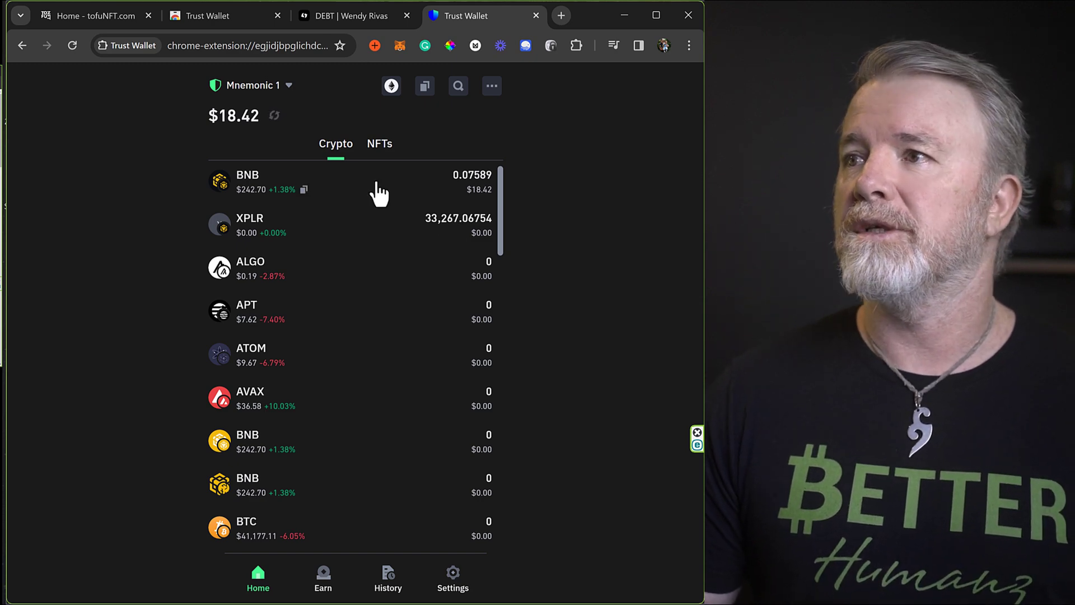
scroll(351, 178, up, 2)
On the tofuNFT tab, open the wallet connection dialog and choose MetaMask.
click(100, 17)
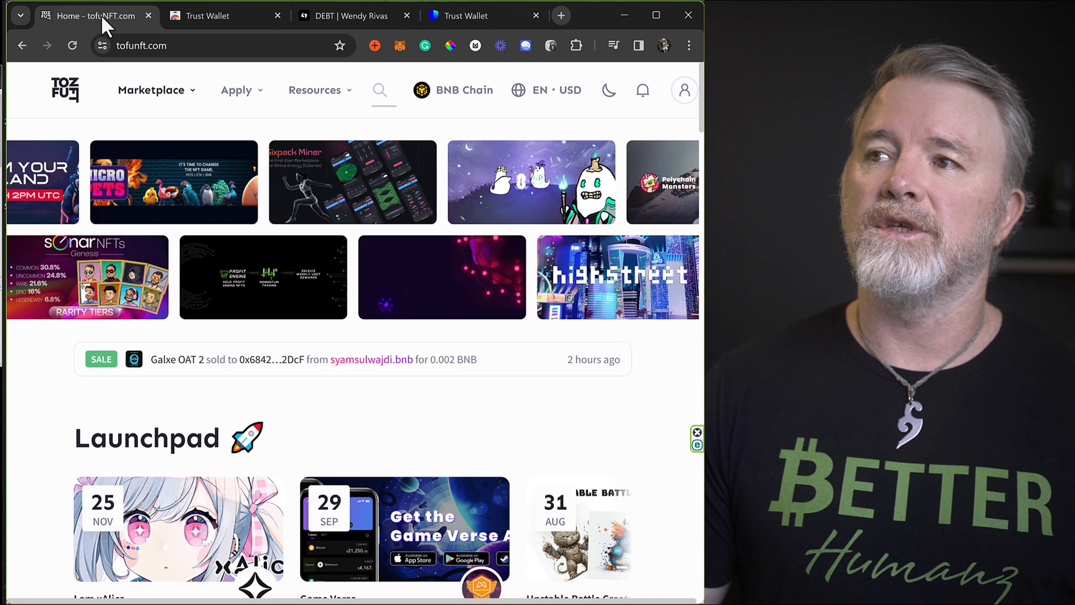
click(167, 45)
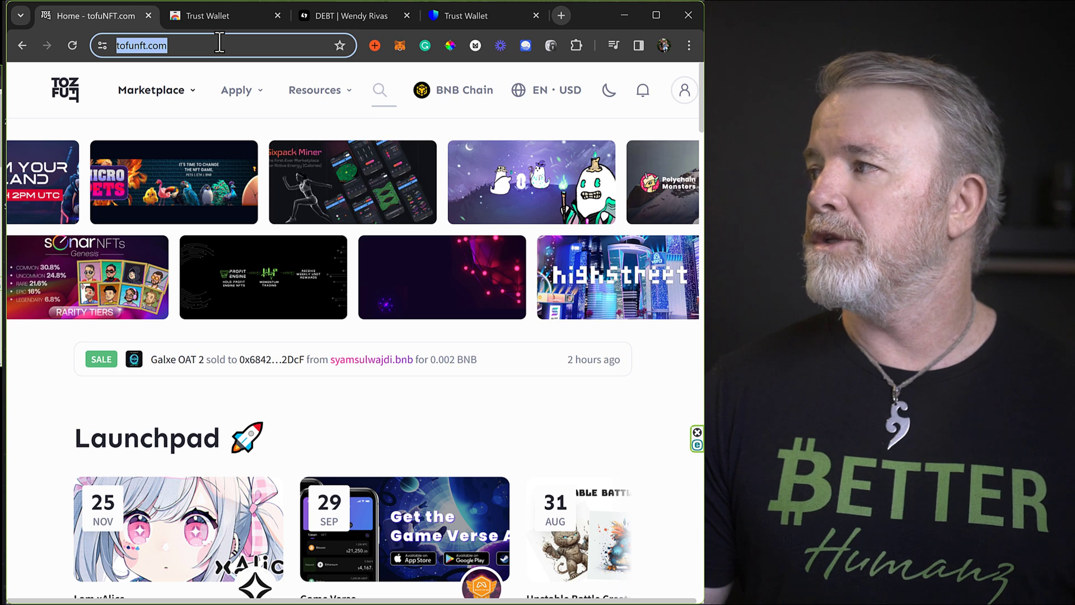
click(683, 93)
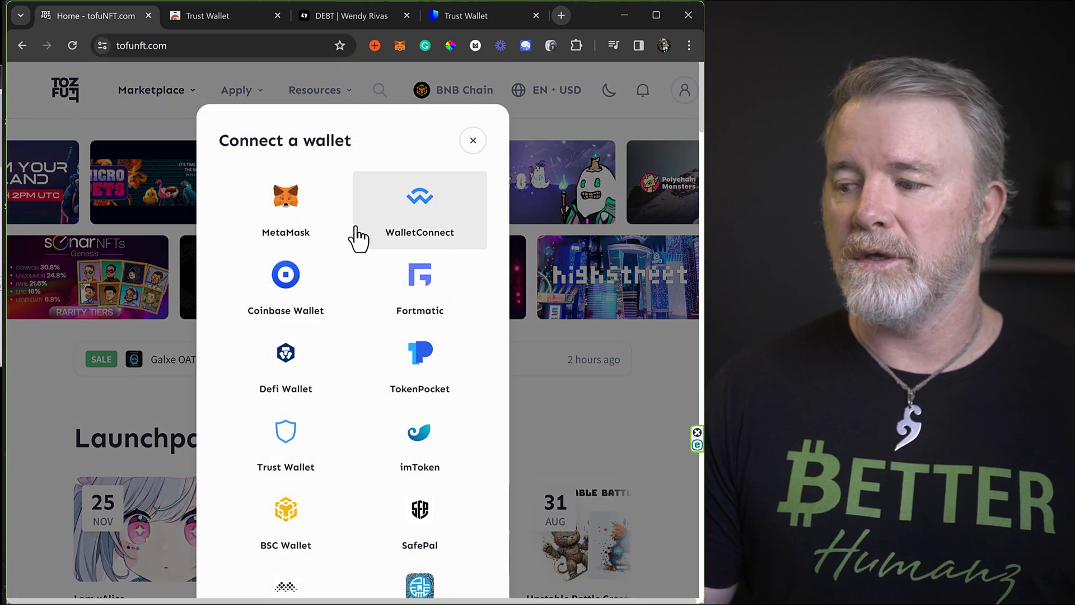
click(282, 436)
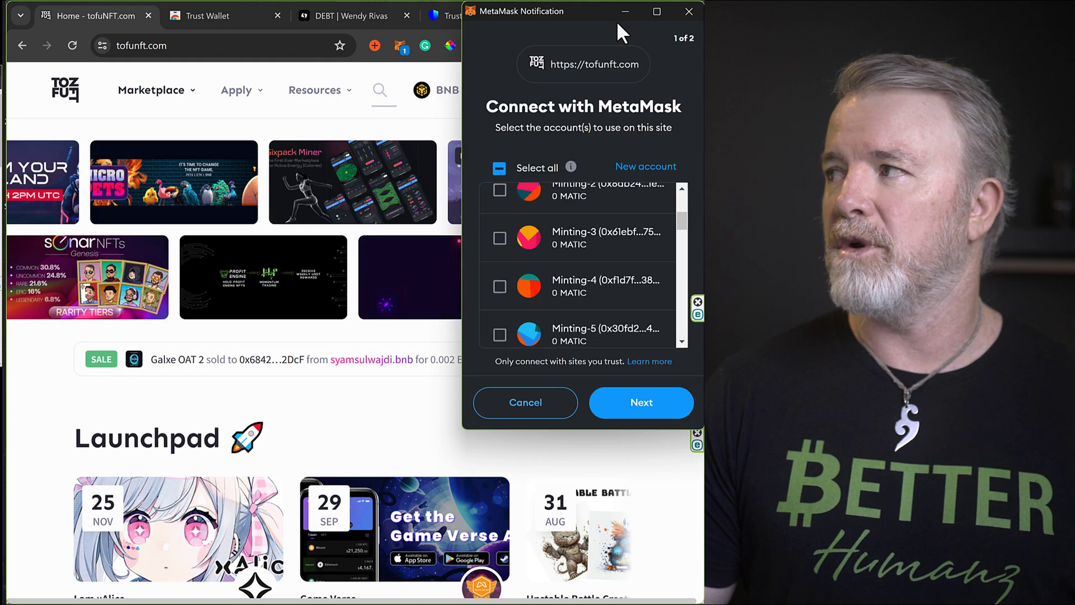
Dismiss the MetaMask request and pin the Trust Wallet extension to the toolbar.
click(689, 10)
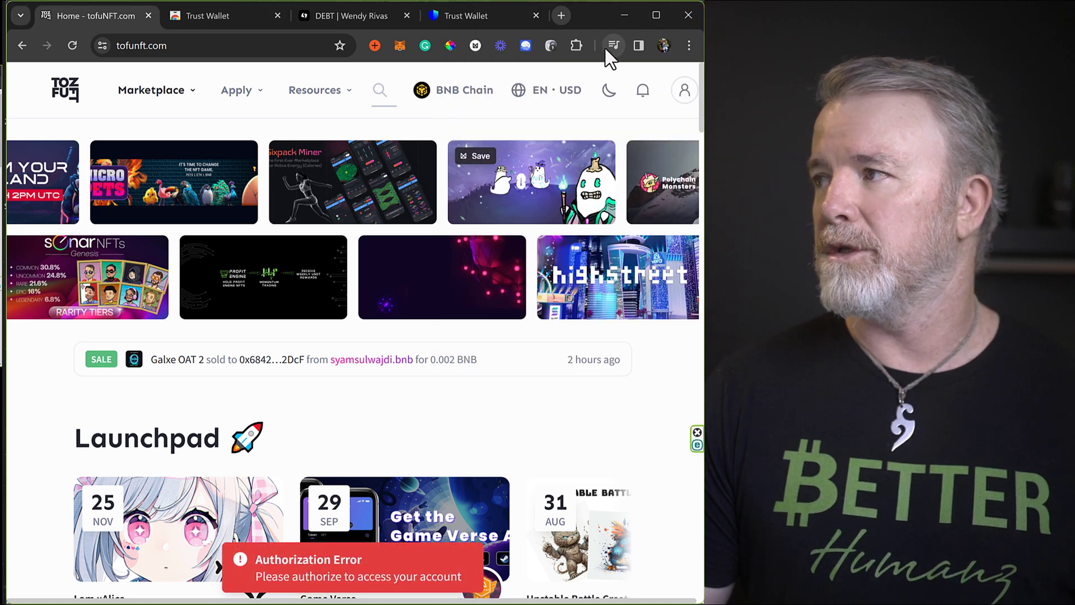
click(573, 44)
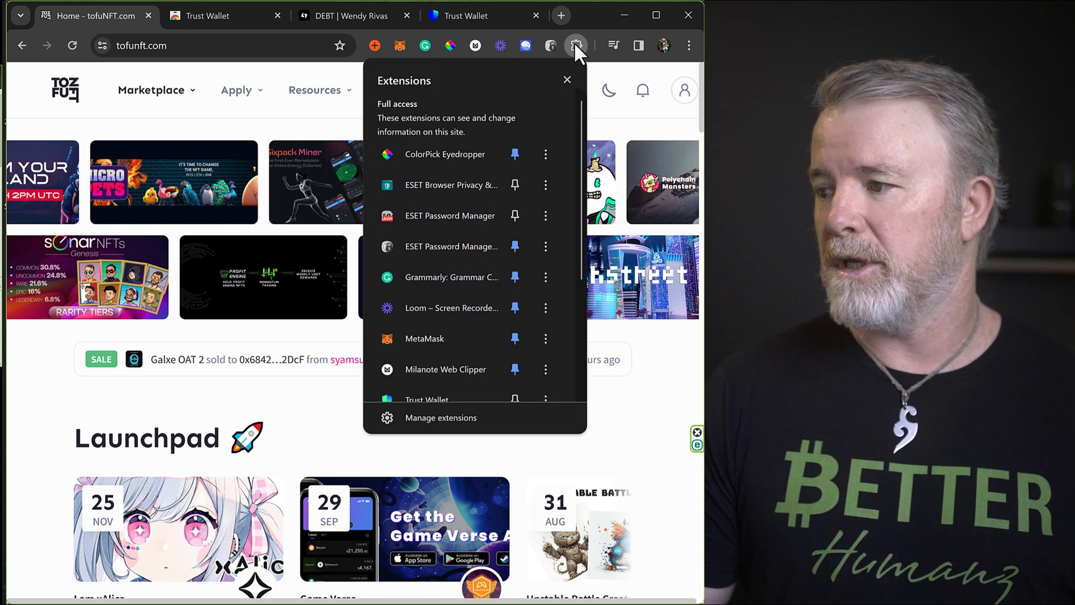
scroll(448, 250, down, 3)
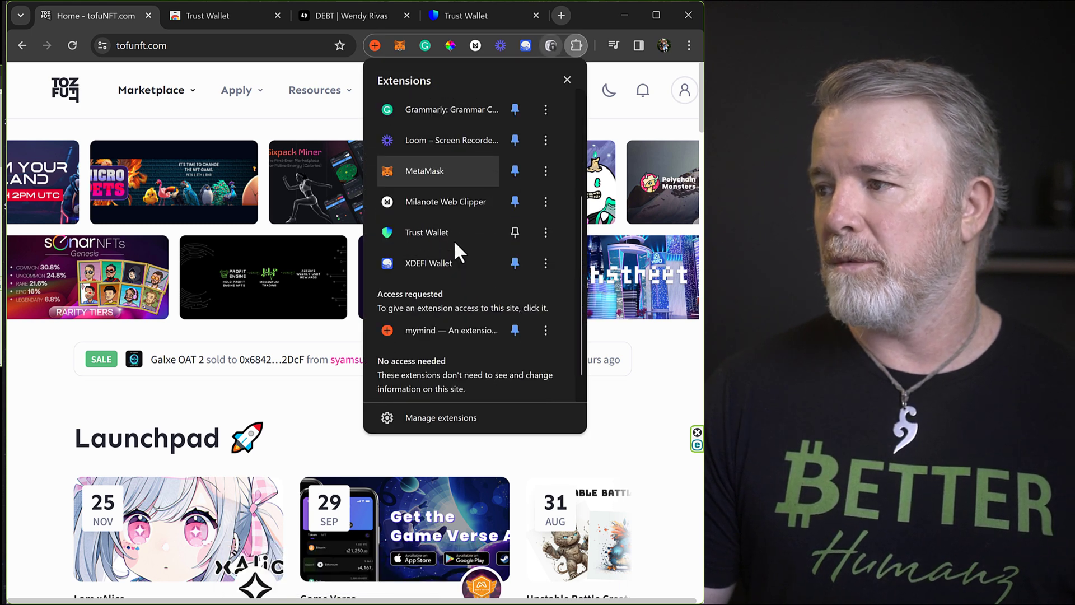
click(514, 231)
scroll(526, 139, up, 1)
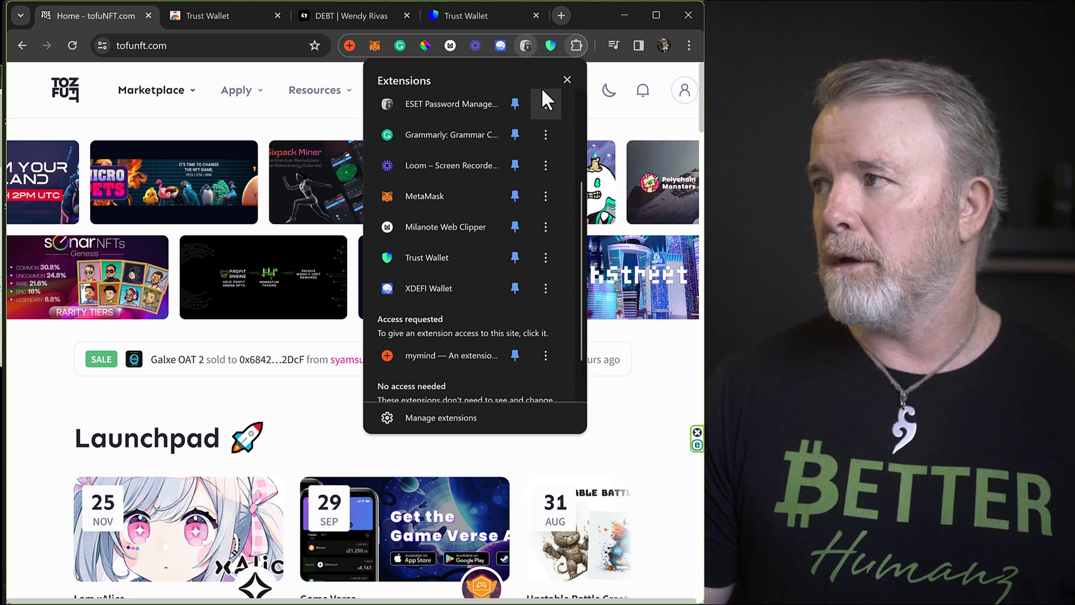
Open Trust Wallet's Settings and check that Set As Default Wallet is on.
click(551, 40)
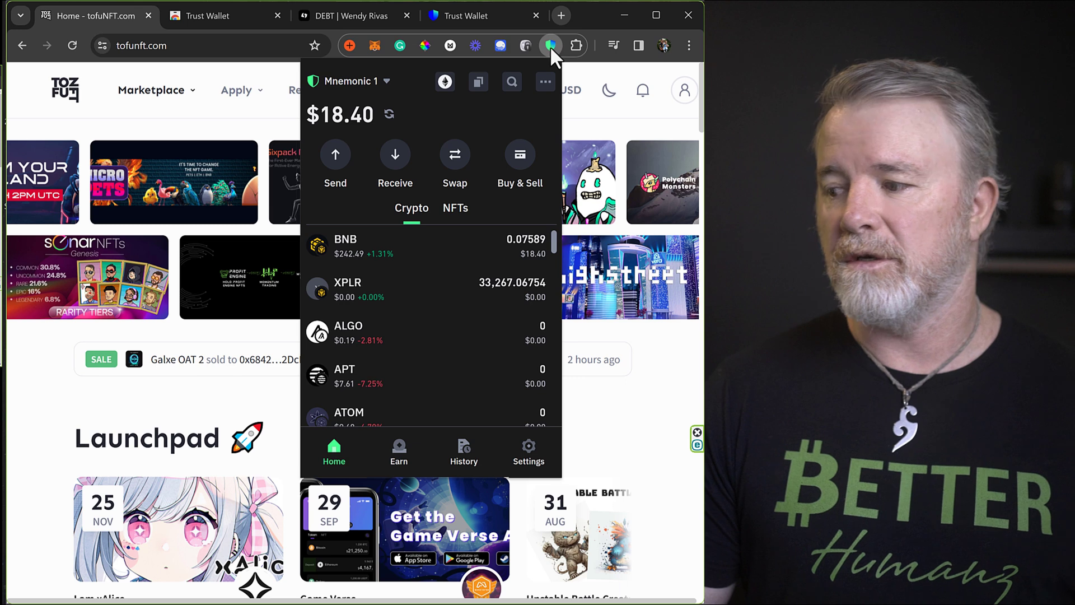
scroll(495, 353, down, 2)
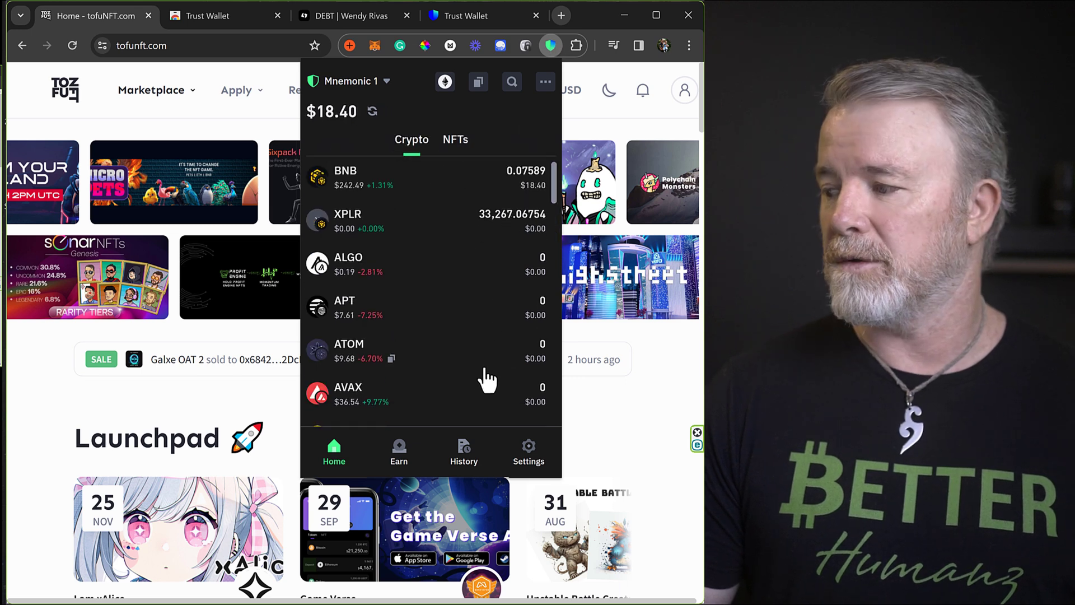
scroll(490, 437, up, 2)
click(529, 454)
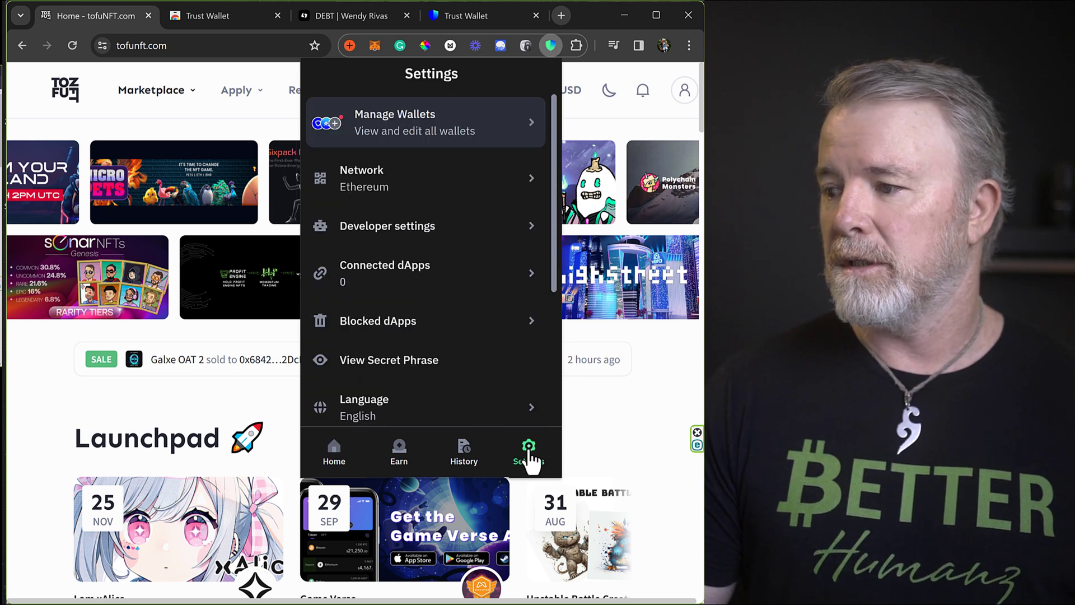
scroll(448, 323, down, 3)
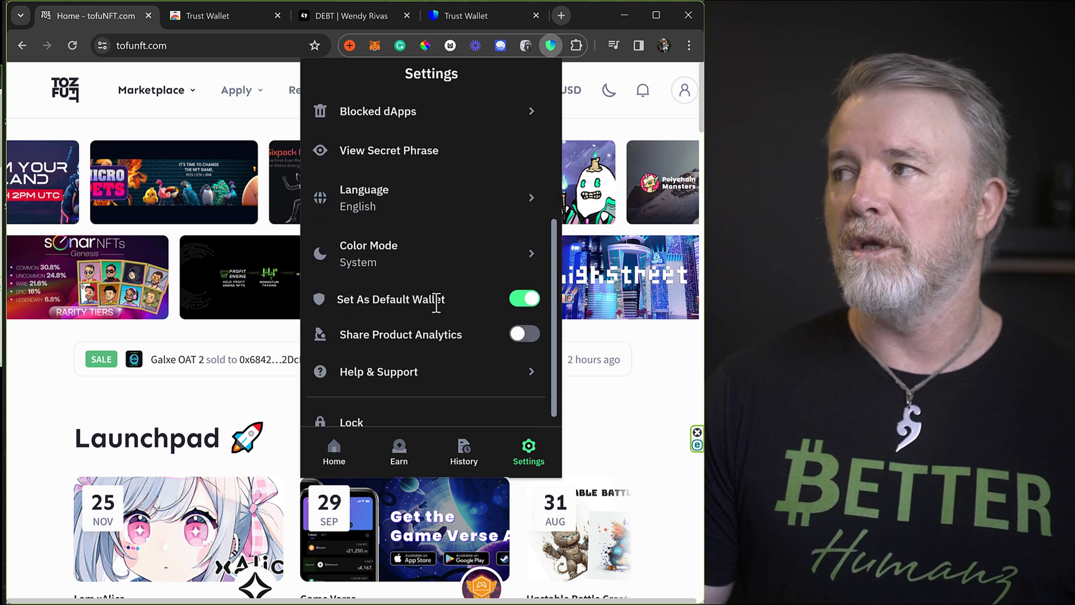
Close the Trust Wallet settings, reload tofuNFT and dismiss the MetaMask popup.
click(594, 11)
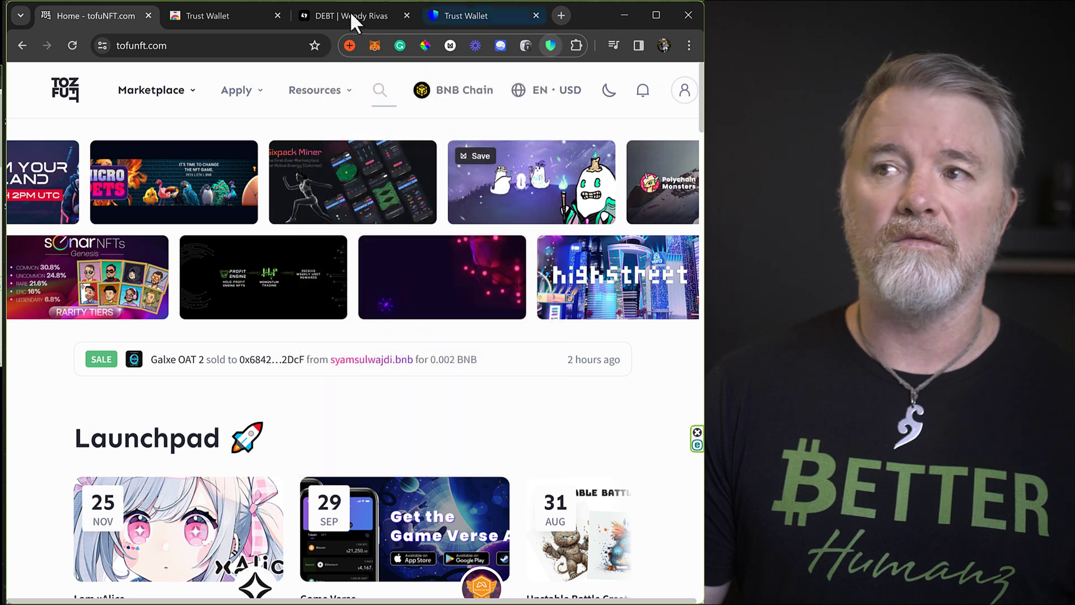
click(72, 45)
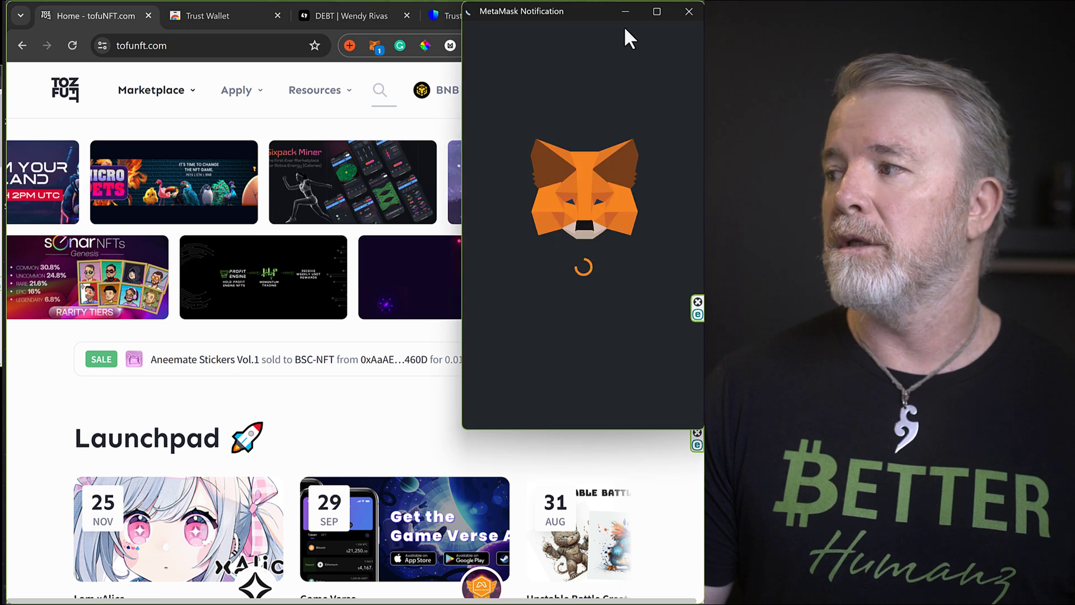
click(684, 12)
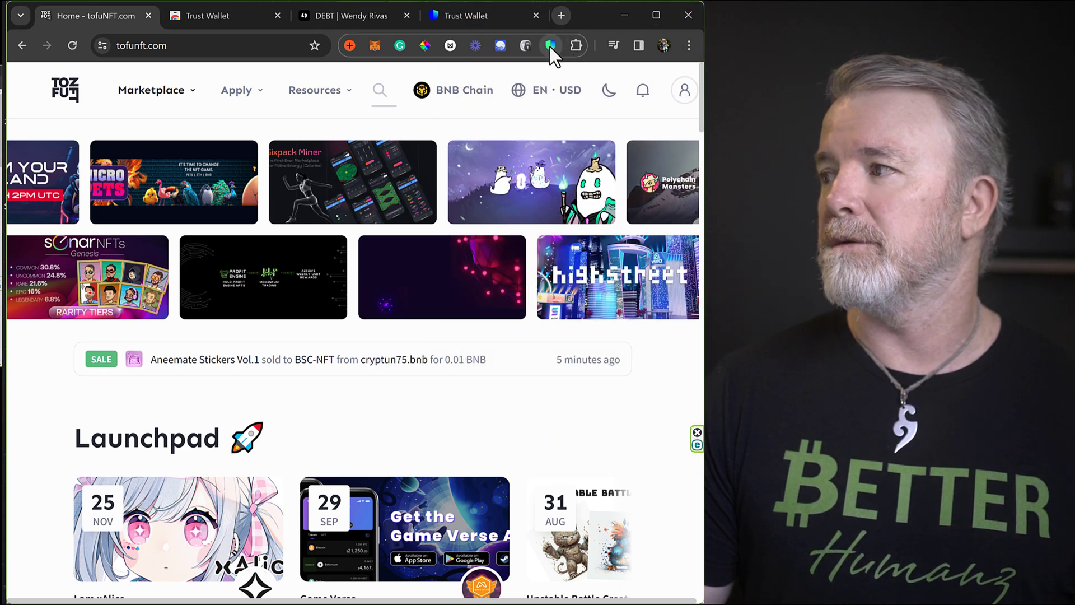
Choose Trust Wallet under Connect a wallet, then close MetaMask's intercepting connection request.
click(684, 90)
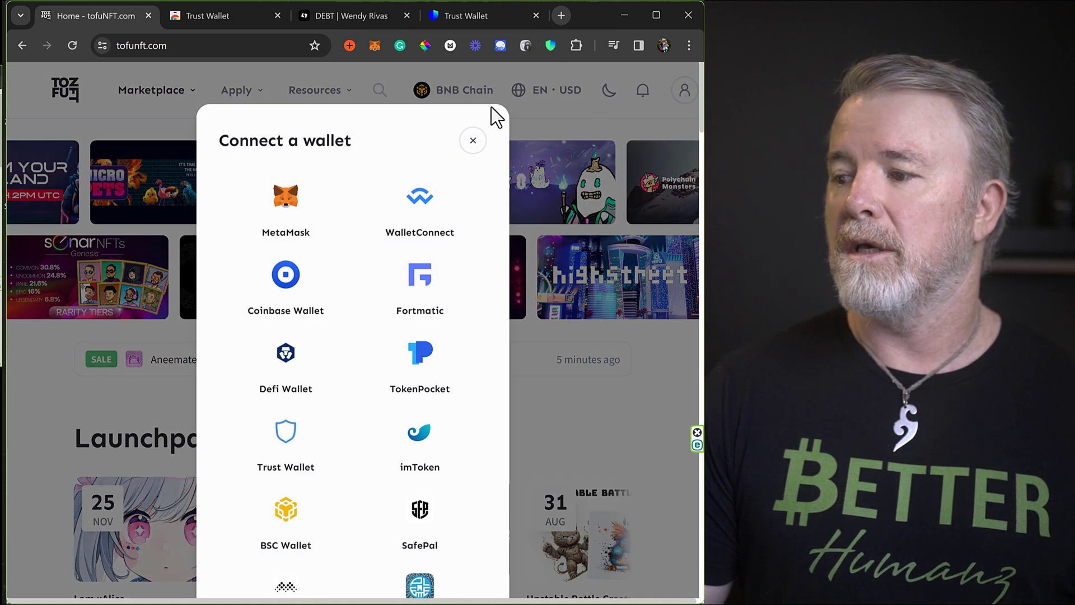
scroll(319, 329, down, 1)
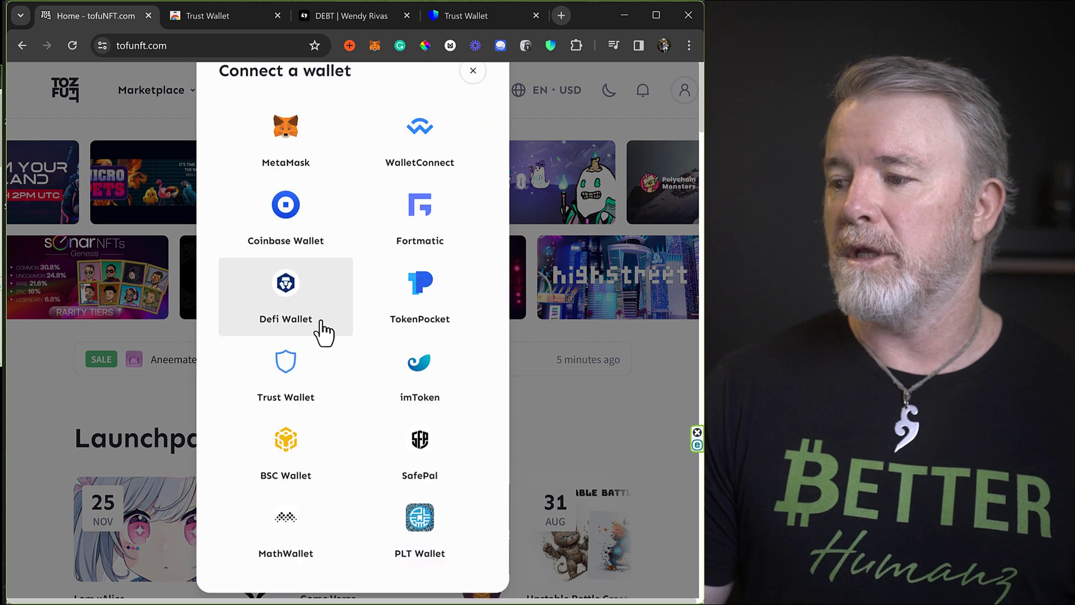
click(285, 369)
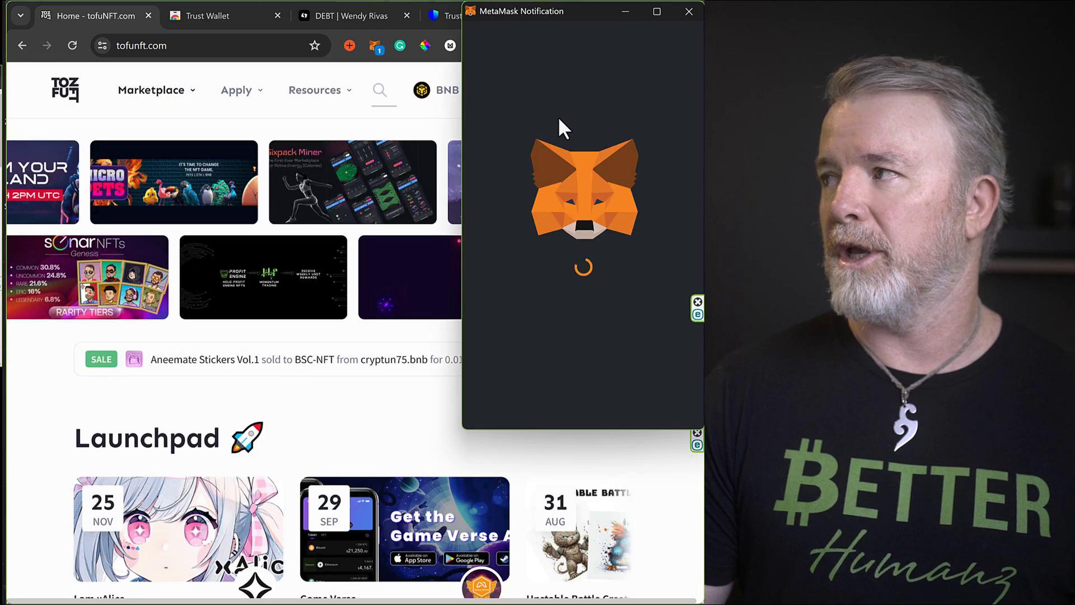
click(690, 11)
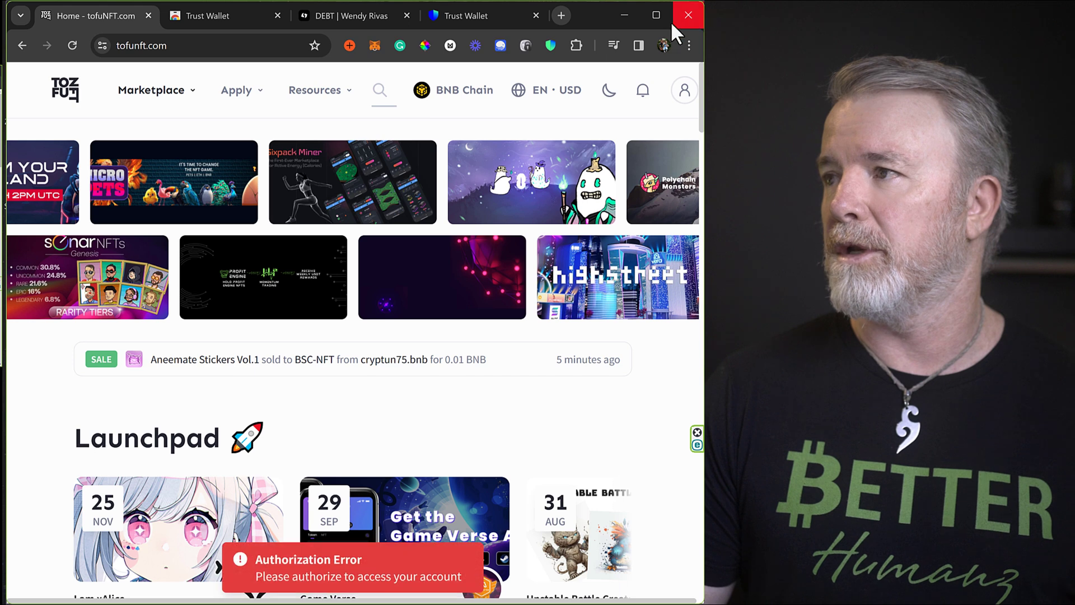
Switch off the MetaMask extension on Chrome's Manage extensions page and close that tab.
click(576, 46)
scroll(465, 336, down, 1)
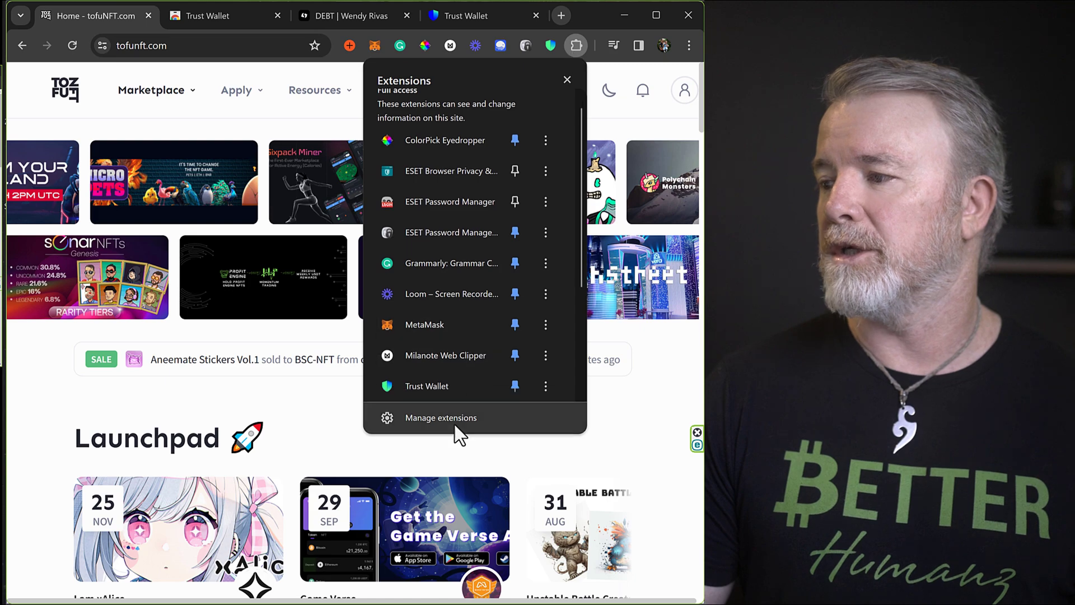
click(455, 421)
scroll(364, 296, down, 5)
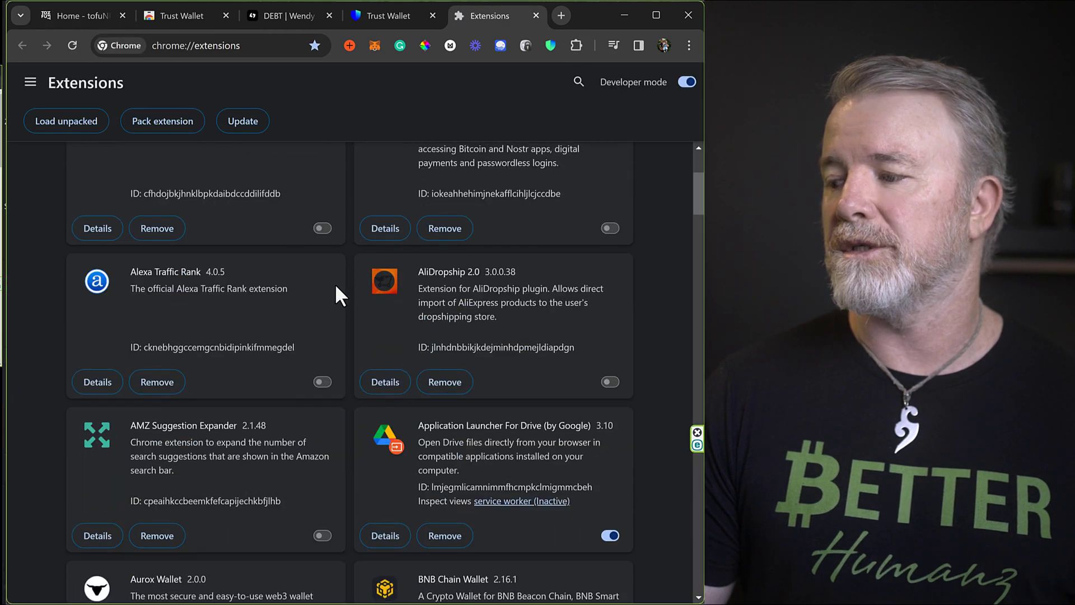
scroll(321, 279, down, 10)
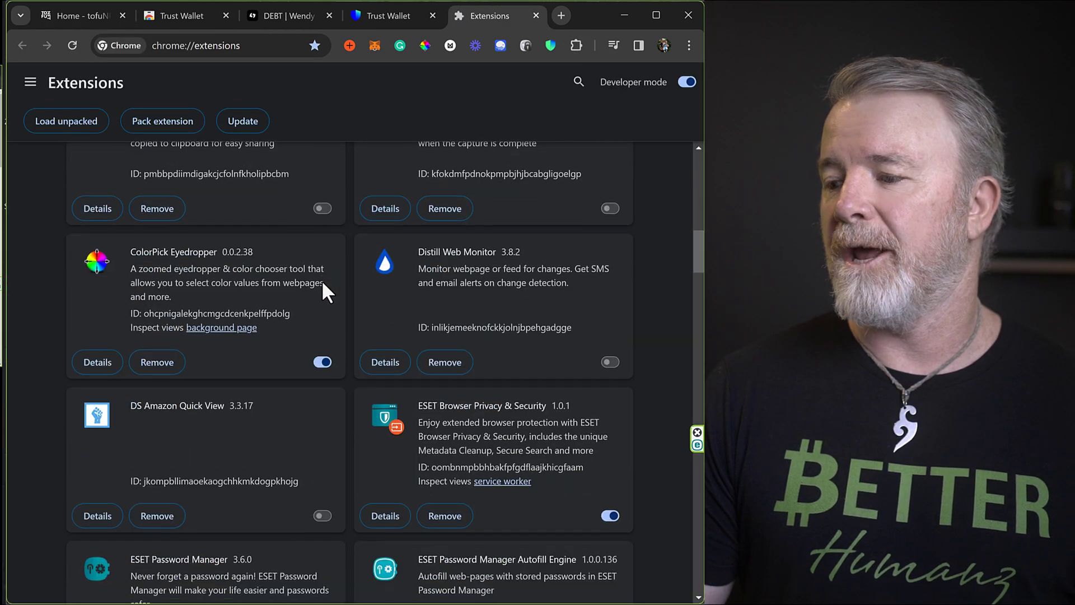
scroll(321, 280, down, 15)
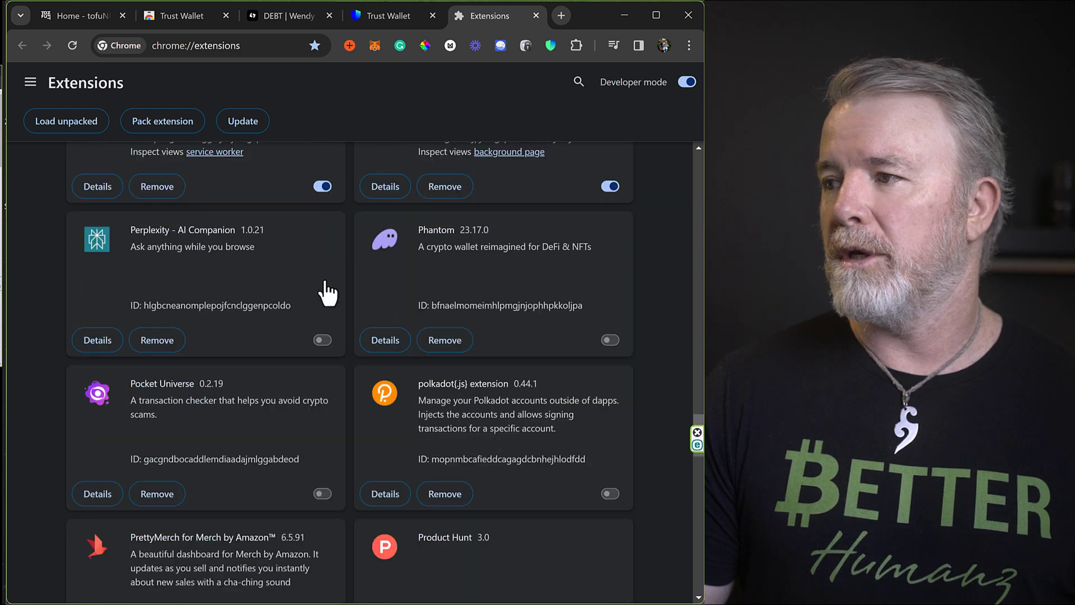
scroll(324, 278, up, 6)
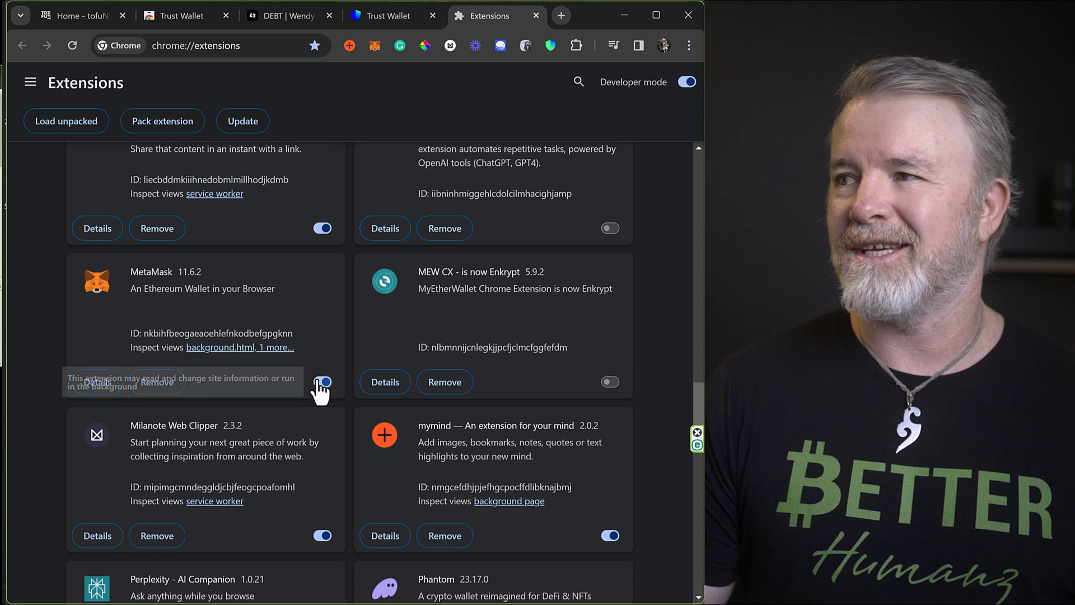
click(322, 382)
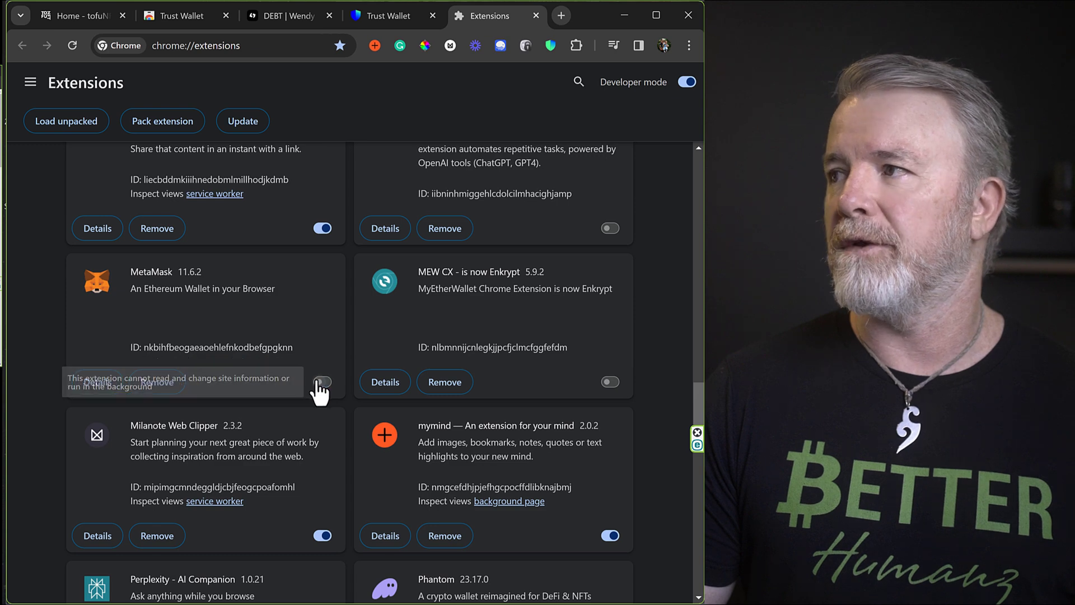
click(537, 16)
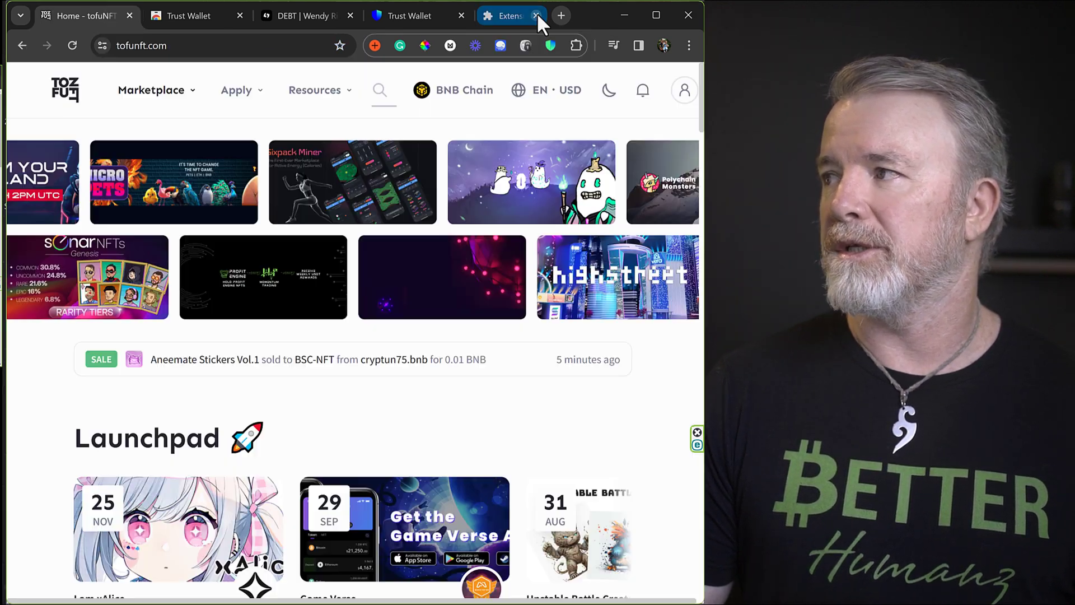
Reopen the extensions management page to confirm MetaMask is disabled, then close it.
click(576, 45)
scroll(464, 387, down, 1)
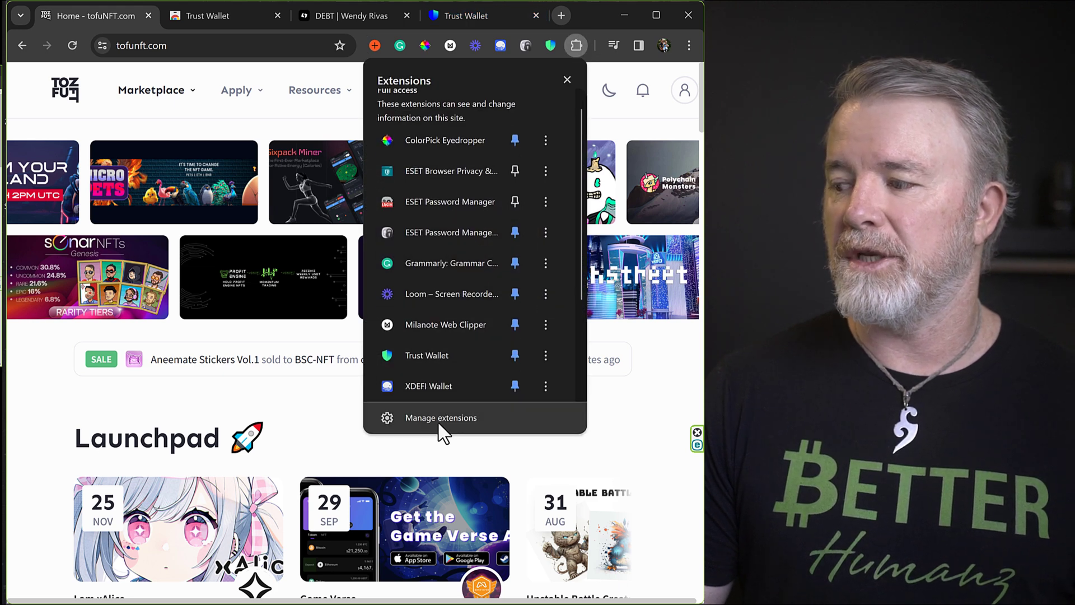
click(453, 416)
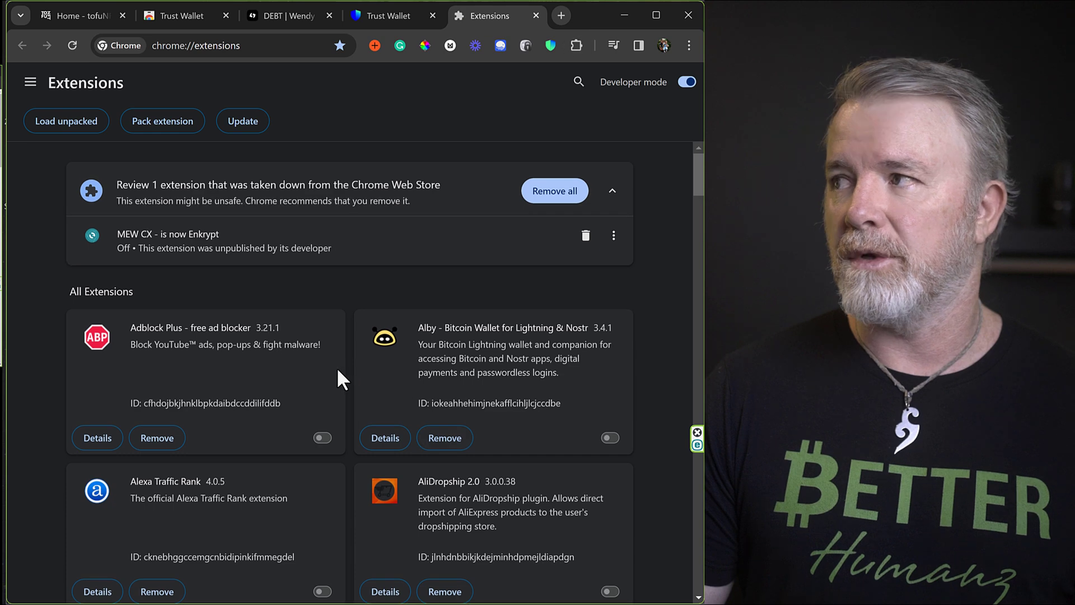
scroll(337, 368, up, 1)
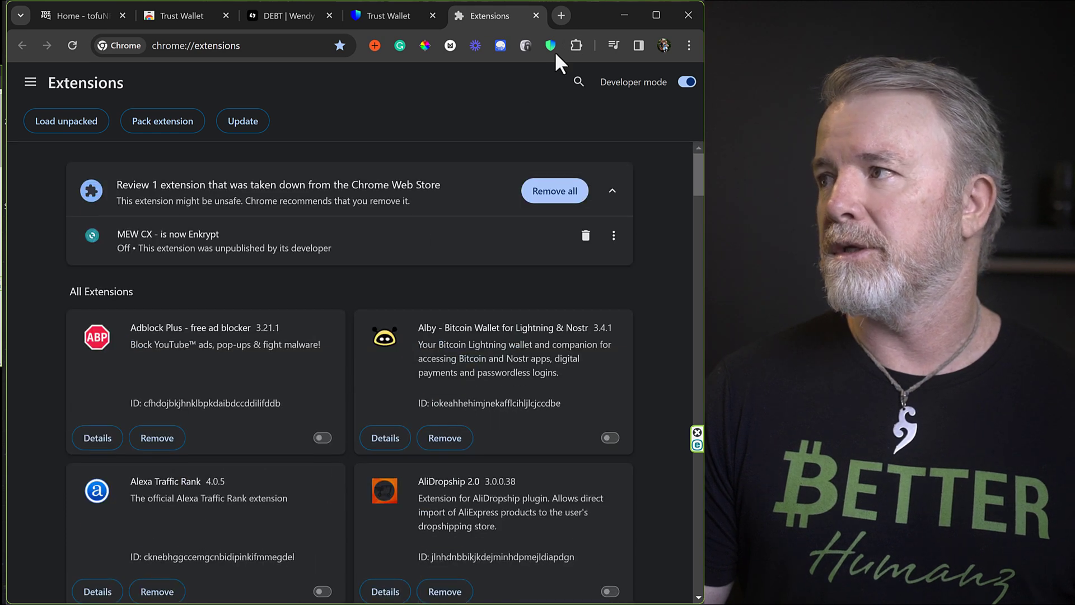
click(536, 15)
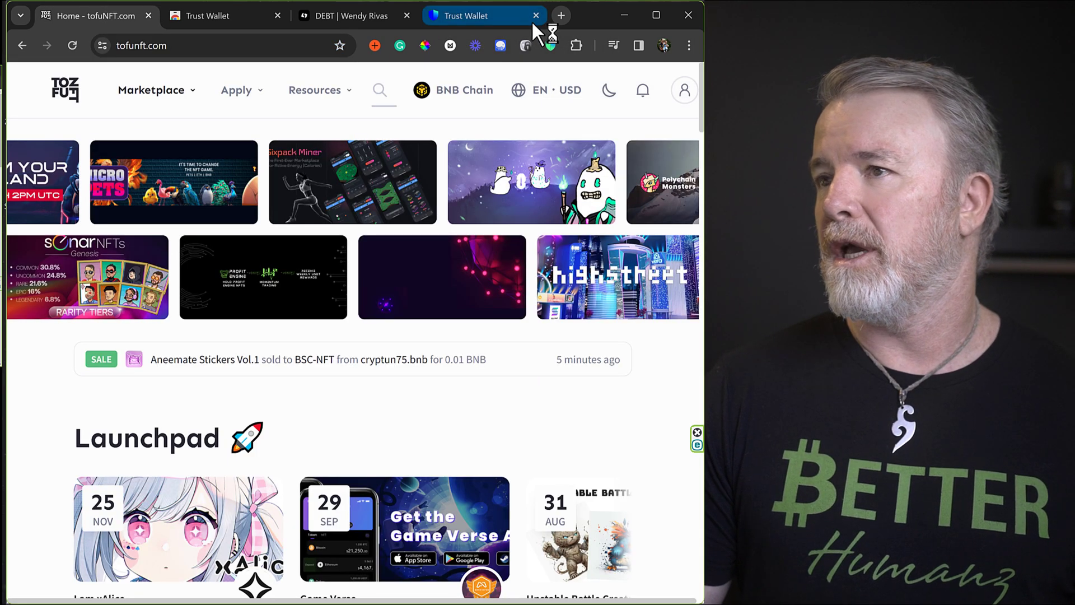
Reload tofuNFT, pick Trust Wallet under Connect a wallet, and approve the connection in Trust Wallet.
click(72, 45)
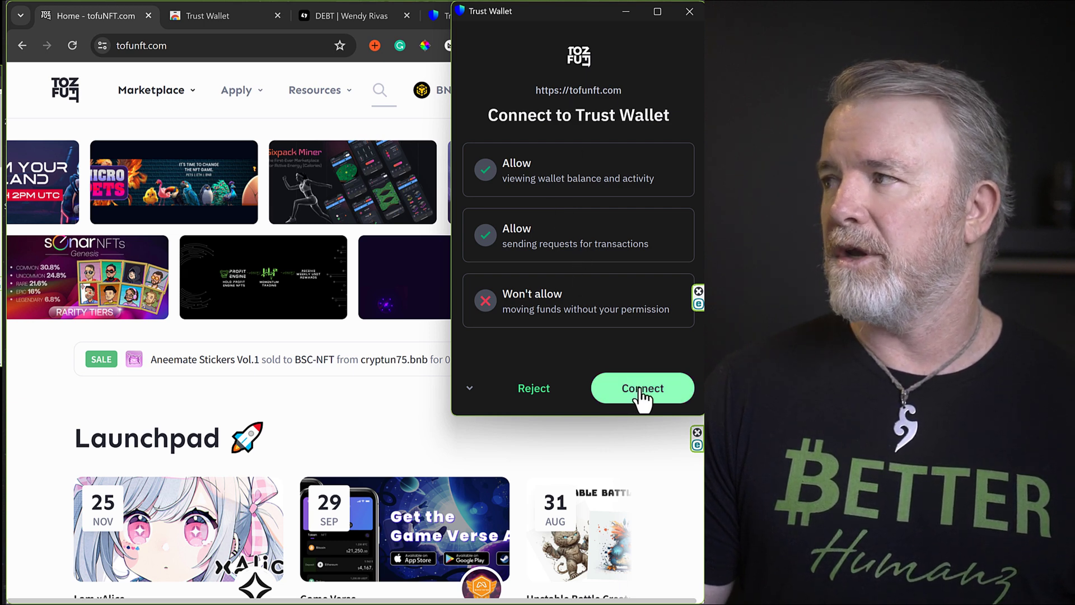
click(688, 12)
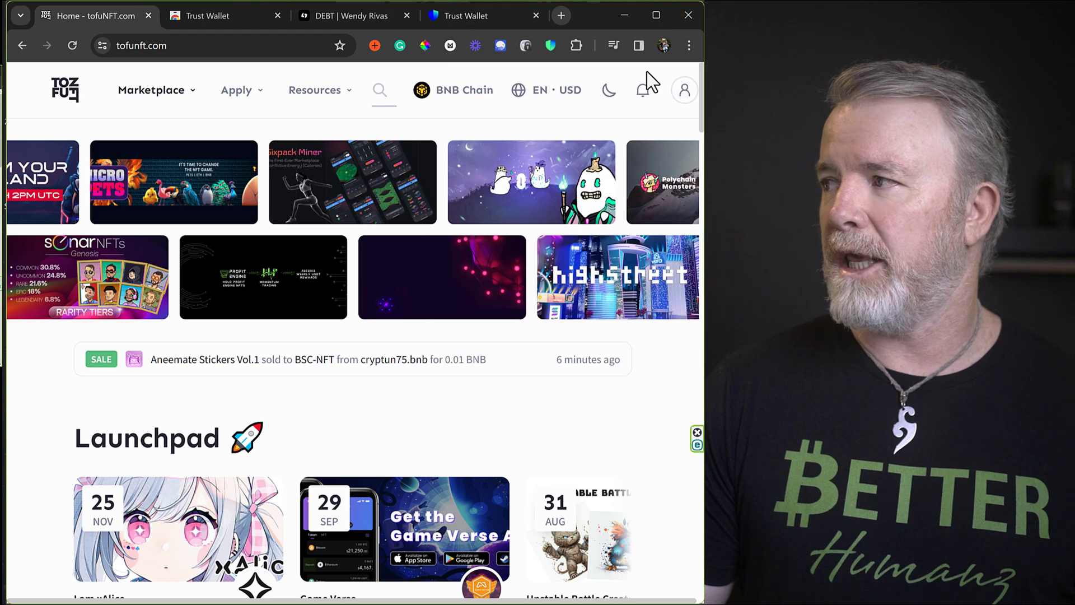
click(684, 93)
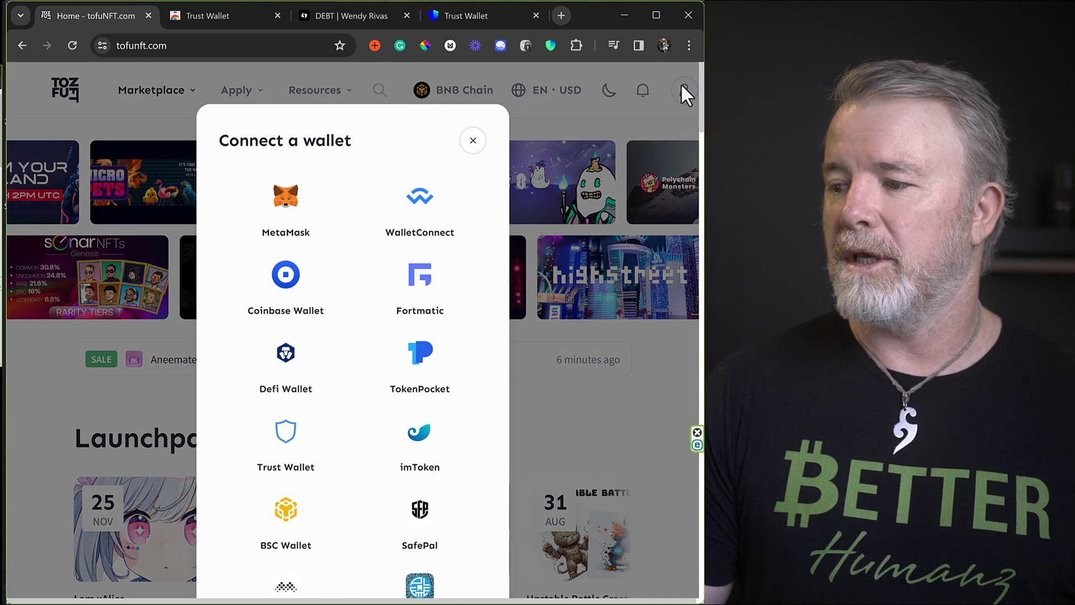
click(286, 439)
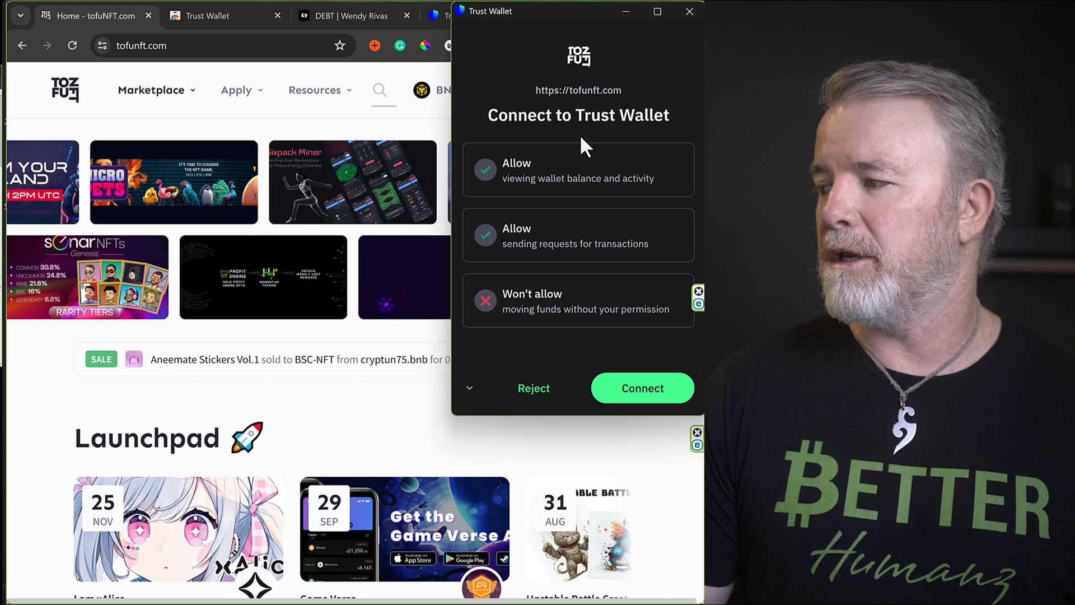
click(632, 402)
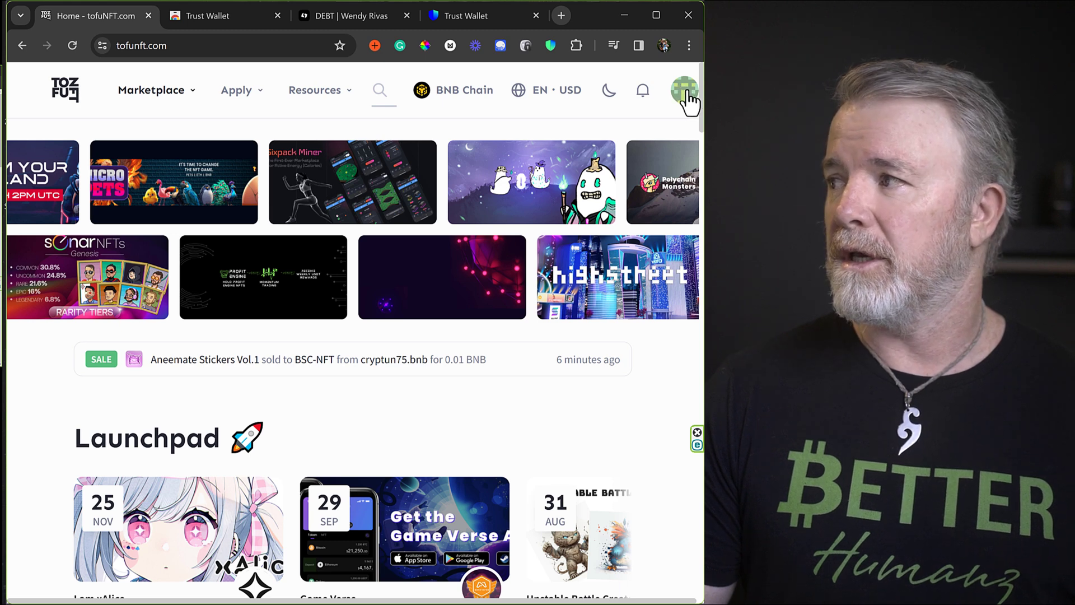
Open My NFTs from the wallet avatar menu to find RevExoticVehicles #26262 in Items.
click(684, 100)
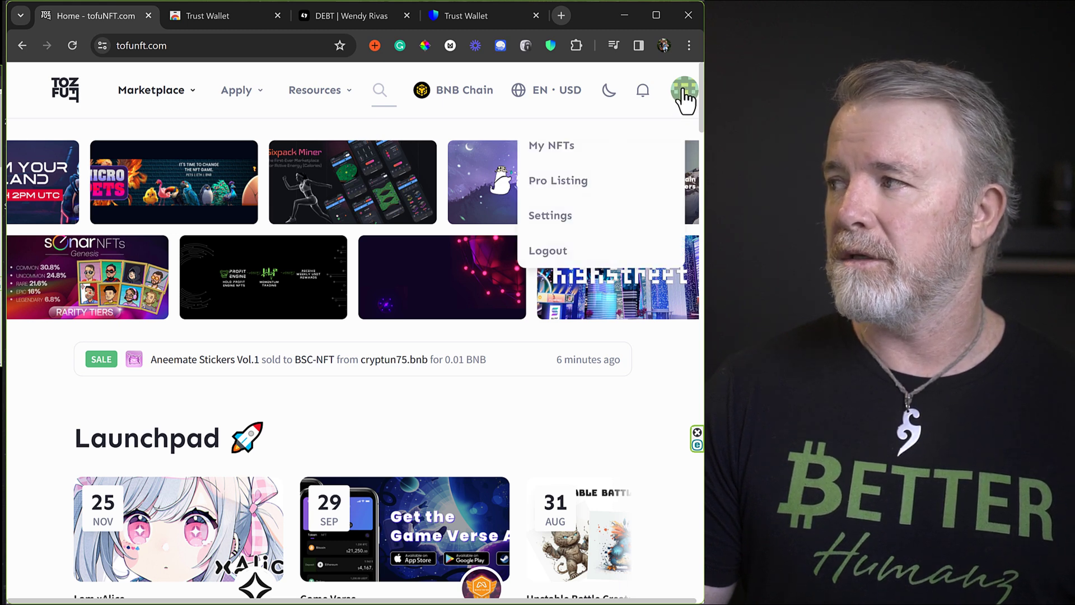
click(554, 148)
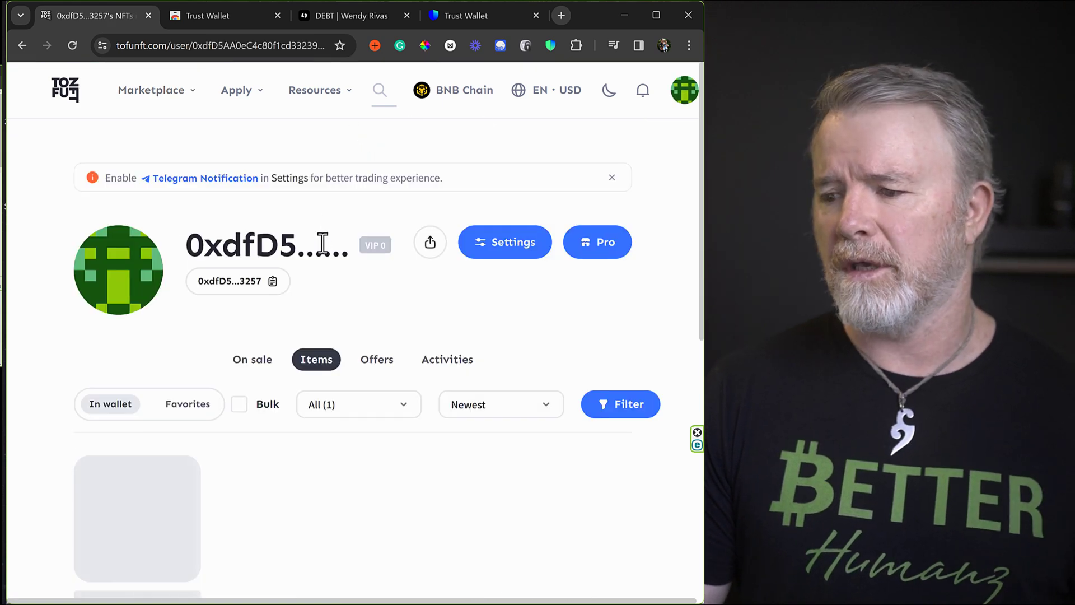
scroll(329, 294, down, 4)
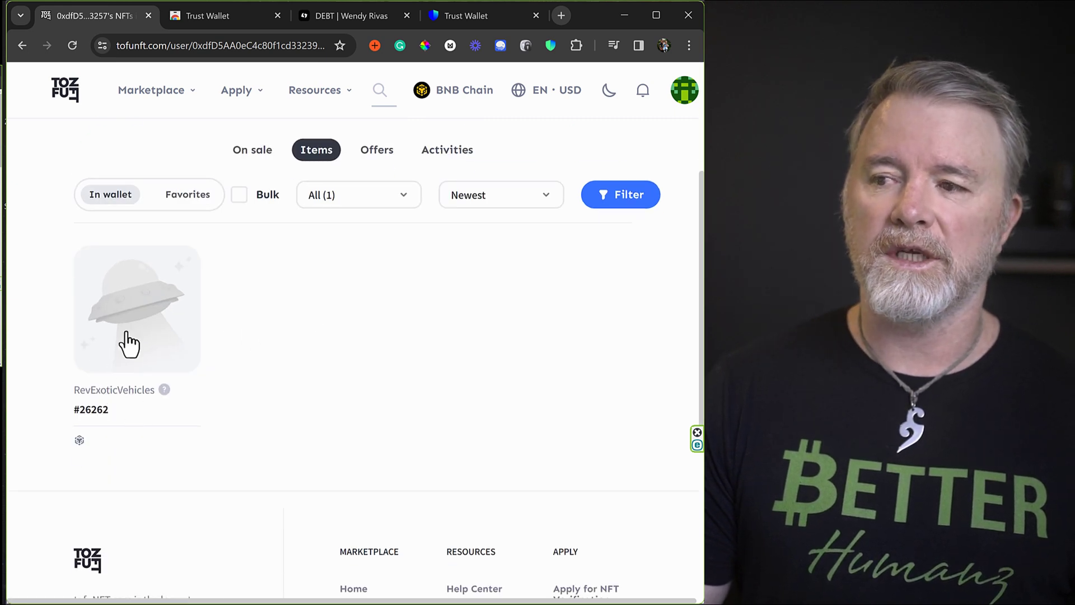
scroll(222, 293, up, 1)
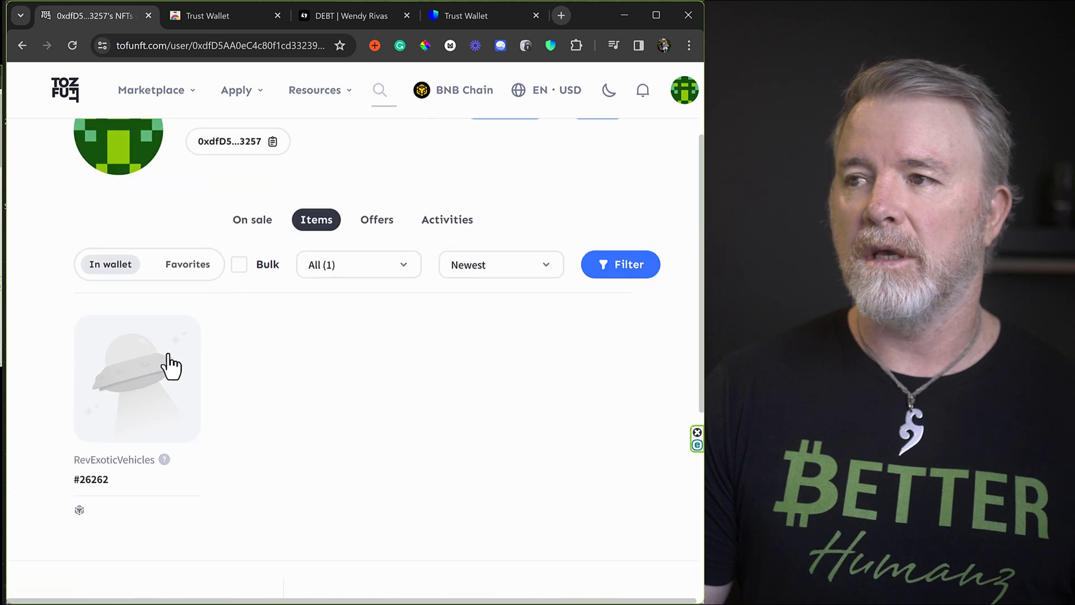